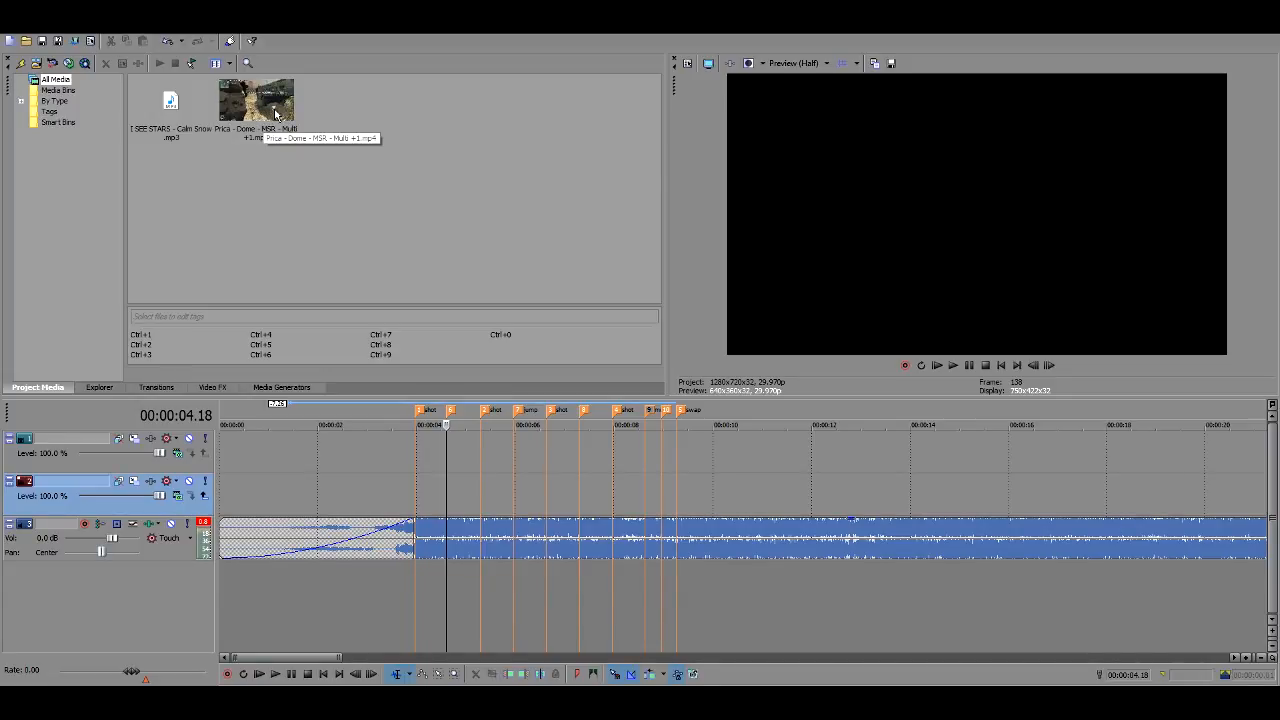
- Place the Prica - Dome - MSR clip on video track 2, keep the current project settings, and remove the clip's audio
{"action": "left_click_drag", "start_coordinate": [276, 116], "coordinate": [354, 472]}
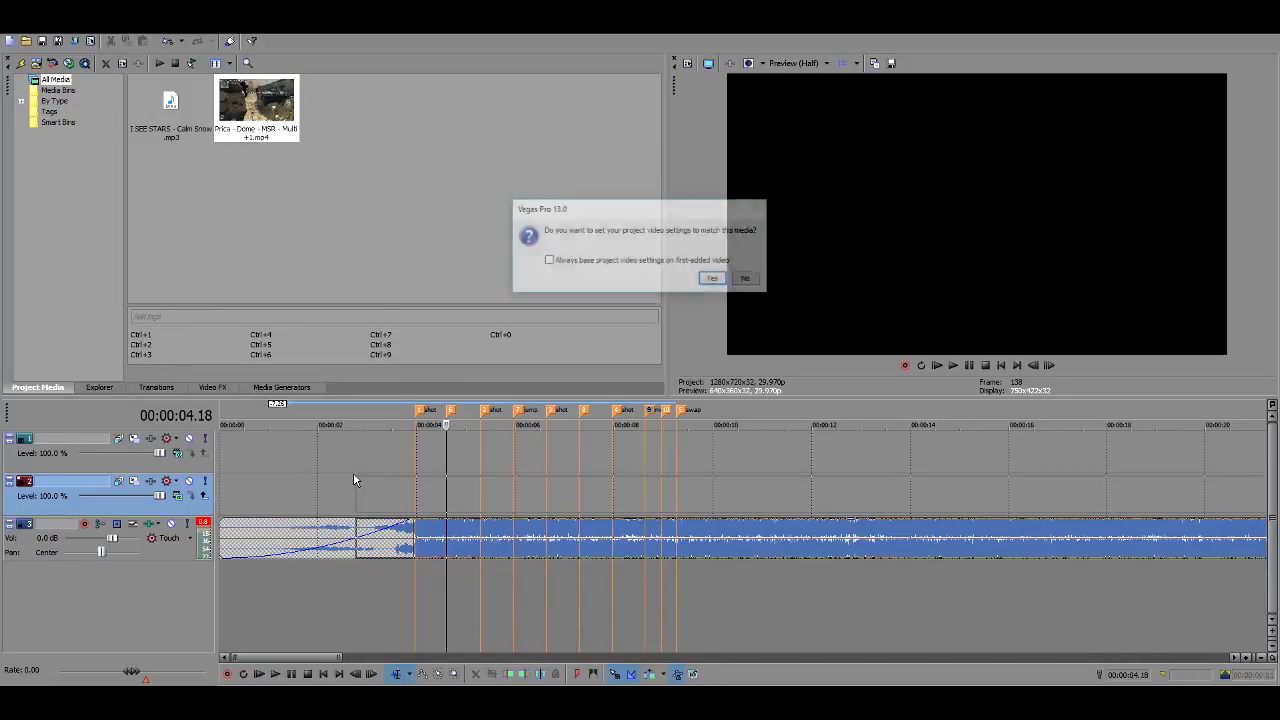
{"action": "left_click", "coordinate": [748, 279]}
{"action": "left_click", "coordinate": [548, 529]}
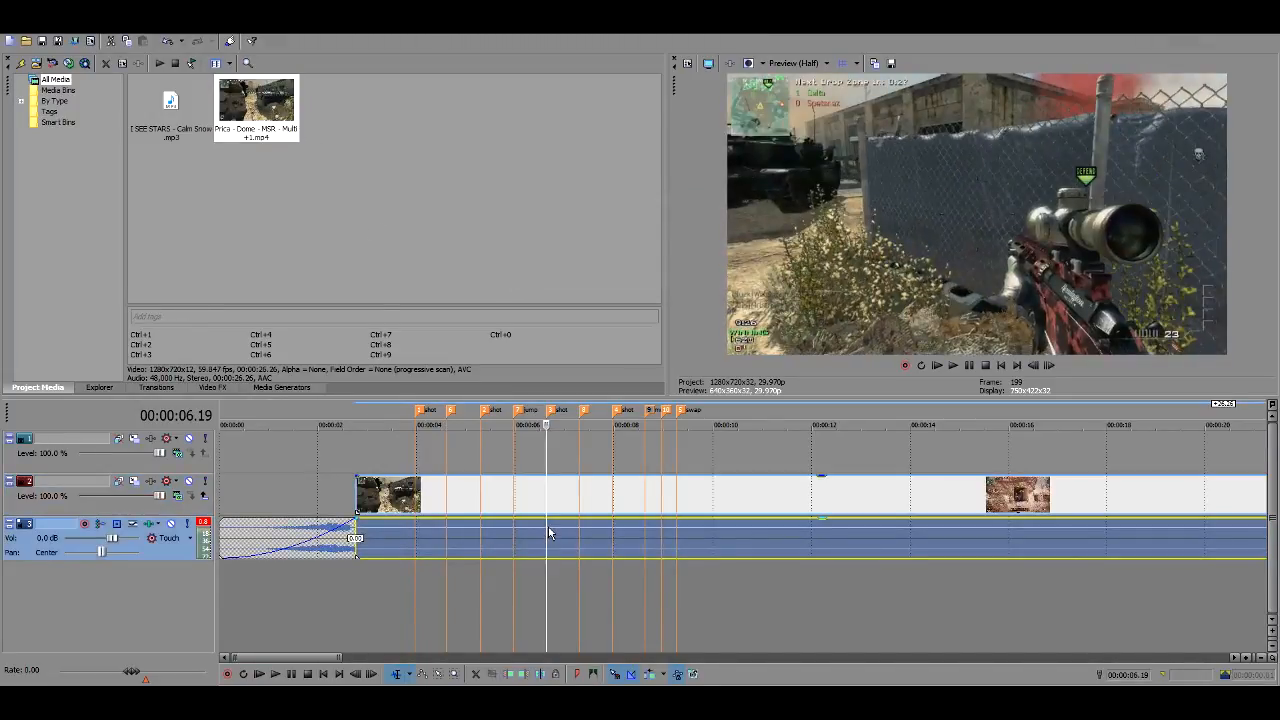
- Insert a velocity envelope on the gameplay event on video track 2
{"action": "right_click", "coordinate": [564, 504]}
{"action": "mouse_move", "coordinate": [636, 389]}
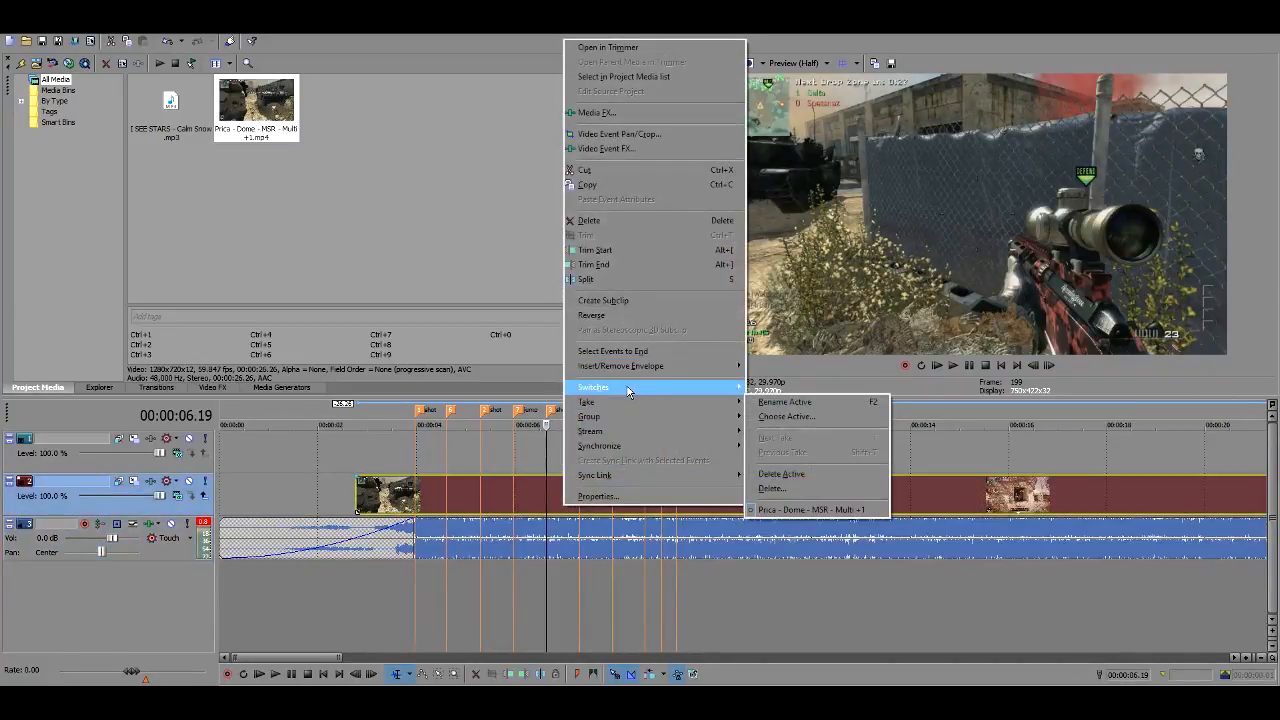
{"action": "left_click", "coordinate": [792, 502]}
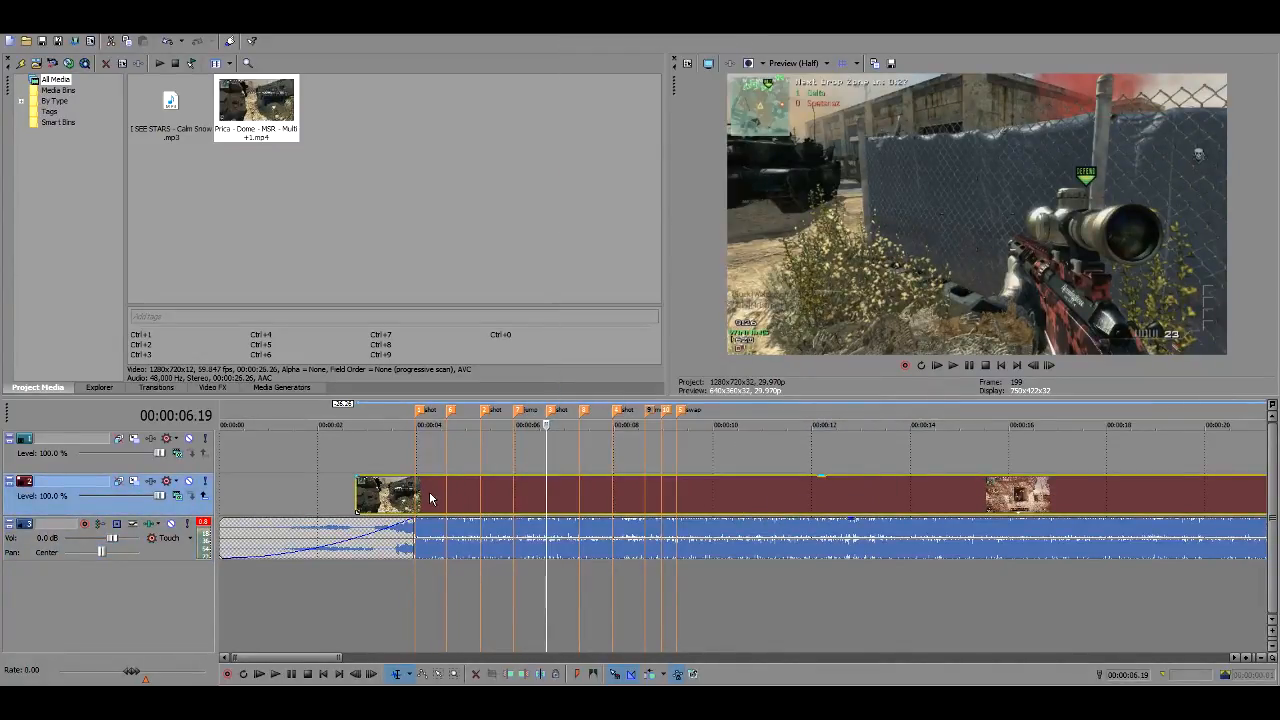
{"action": "scroll", "coordinate": [585, 501], "scroll_direction": "up", "scroll_amount": 4}
{"action": "scroll", "coordinate": [585, 495], "scroll_direction": "down", "scroll_amount": 4}
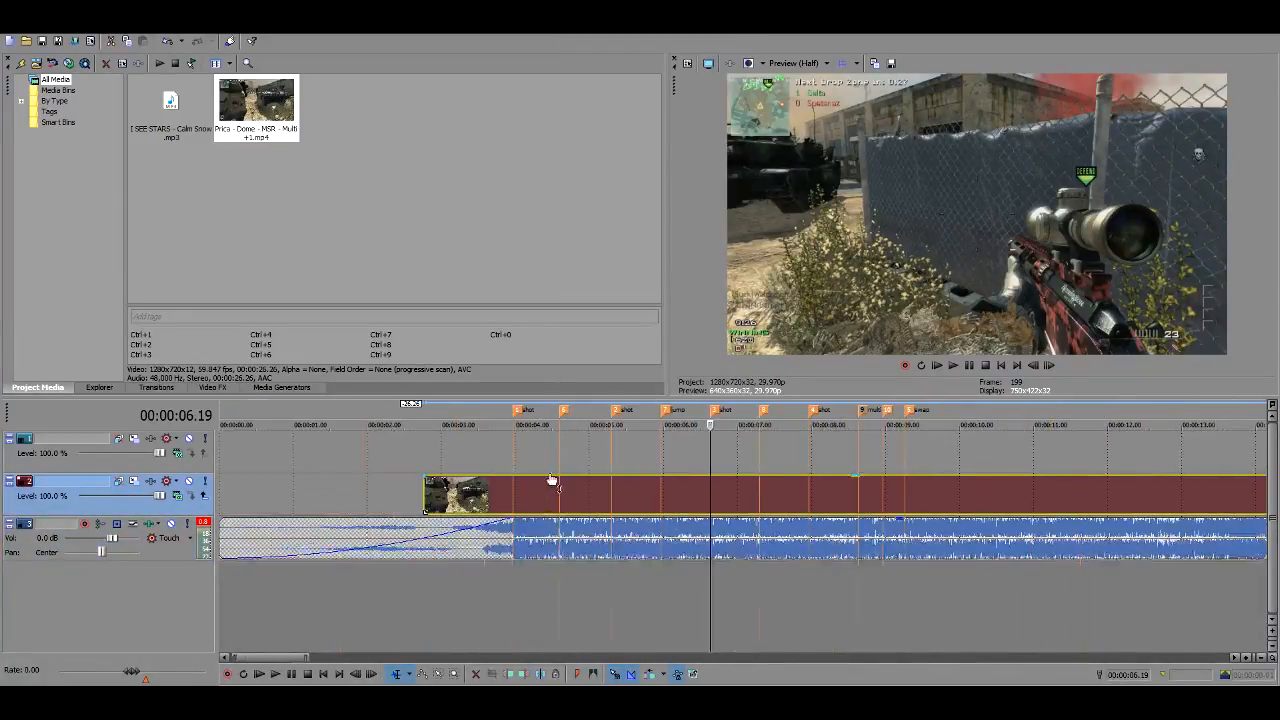
{"action": "right_click", "coordinate": [640, 494]}
{"action": "mouse_move", "coordinate": [726, 355]}
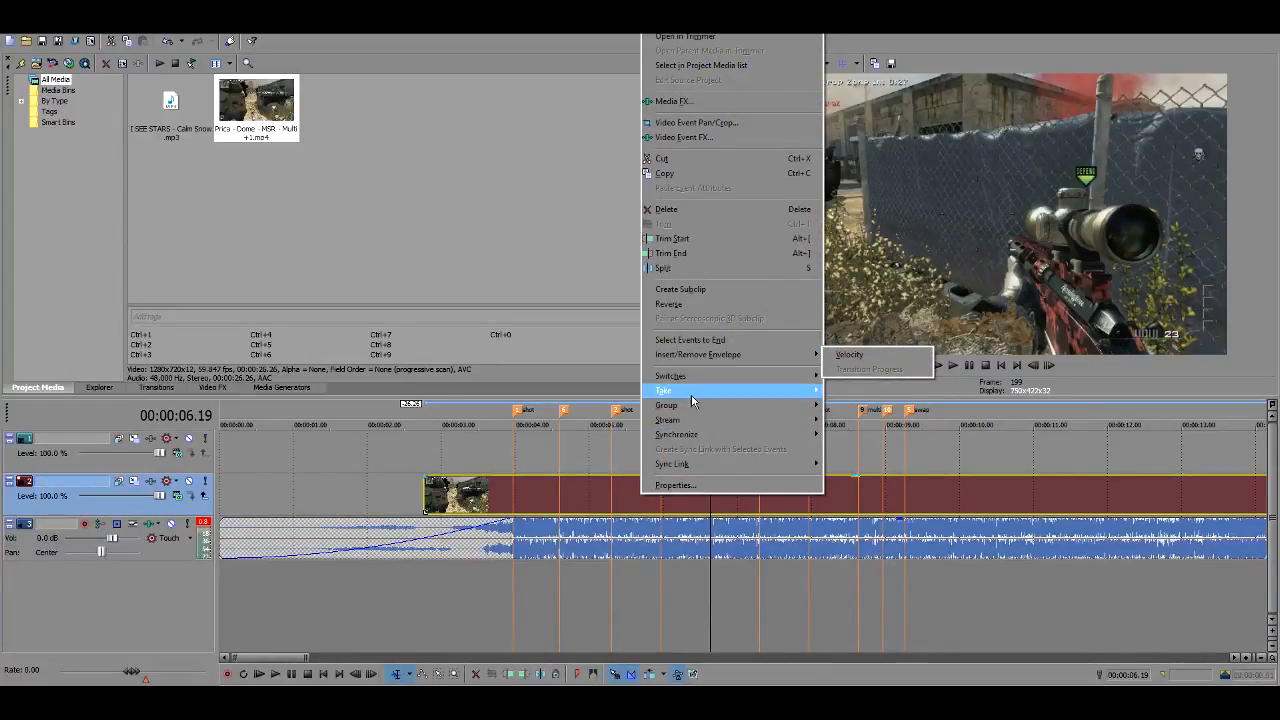
{"action": "left_click", "coordinate": [838, 358]}
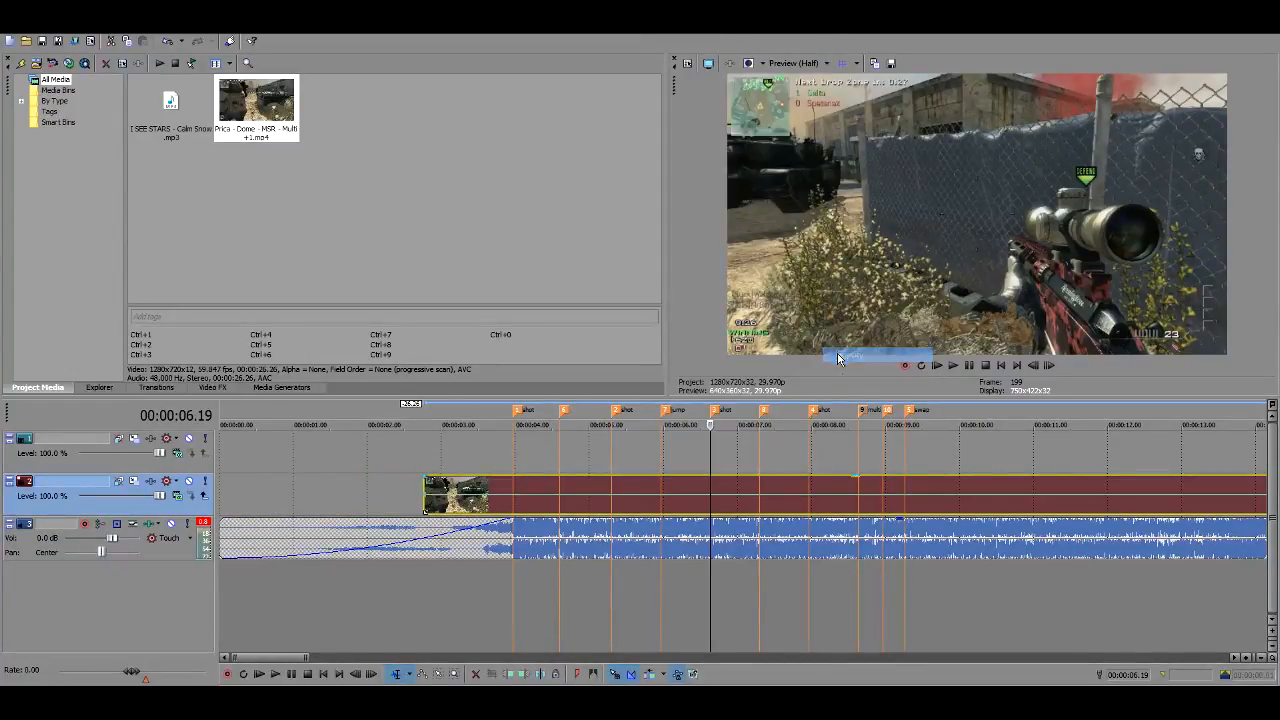
- Play through the gameplay clip to find the first scoped shot and split the clip there at 00:00:11.22
{"action": "left_click", "coordinate": [569, 483]}
{"action": "left_click", "coordinate": [558, 483]}
{"action": "key", "text": "space"}
{"action": "left_click", "coordinate": [808, 494]}
{"action": "left_click", "coordinate": [828, 487]}
{"action": "left_click", "coordinate": [886, 490]}
{"action": "key", "text": "space"}
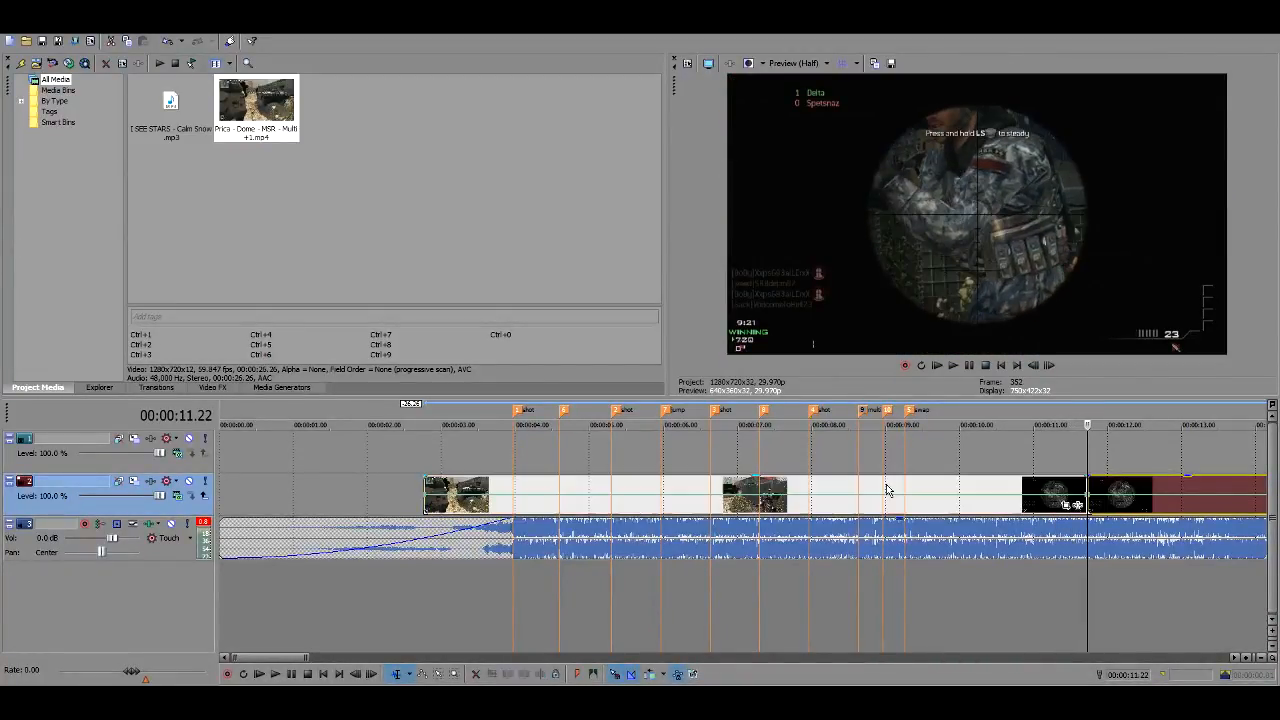
- Trim the start of the first piece and shift both pieces so their split sits on the first shot marker
{"action": "left_click_drag", "start_coordinate": [427, 485], "coordinate": [927, 485]}
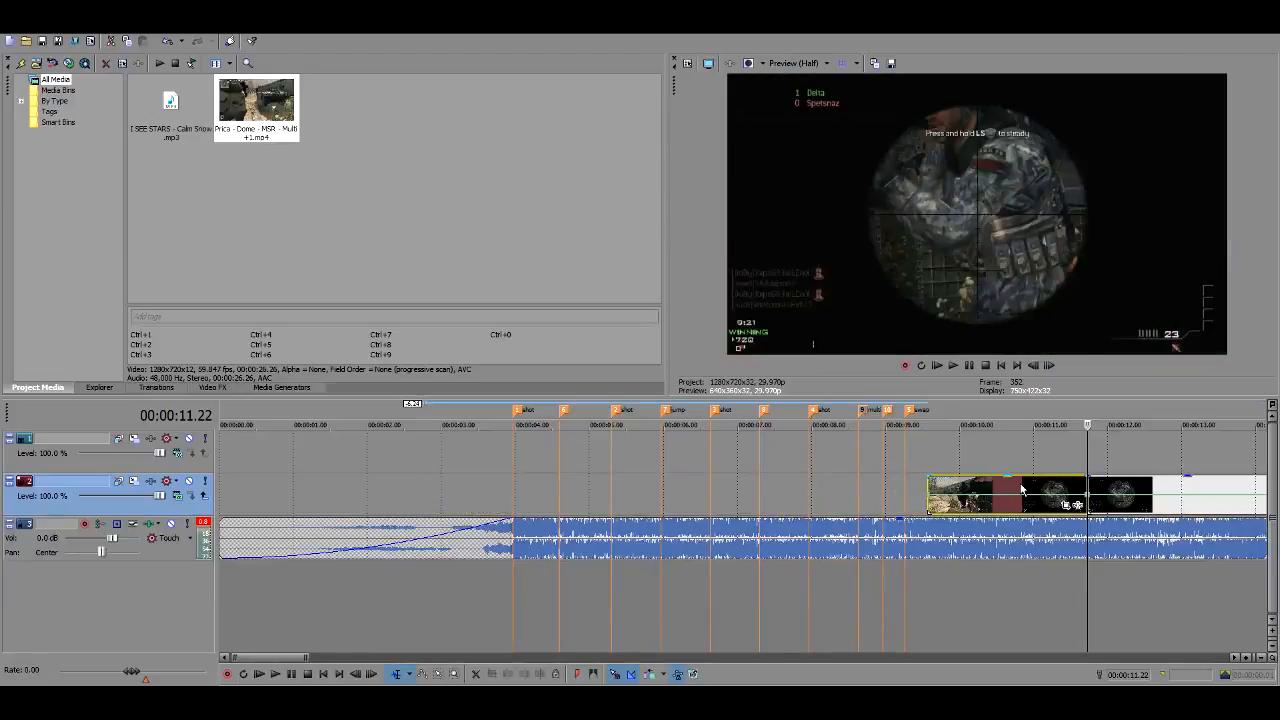
{"action": "left_click_drag", "start_coordinate": [1020, 485], "coordinate": [446, 484]}
{"action": "left_click_drag", "start_coordinate": [1144, 485], "coordinate": [563, 485]}
- Extend the beginning of the first piece back to about 00:00:01.09
{"action": "left_click", "coordinate": [394, 463]}
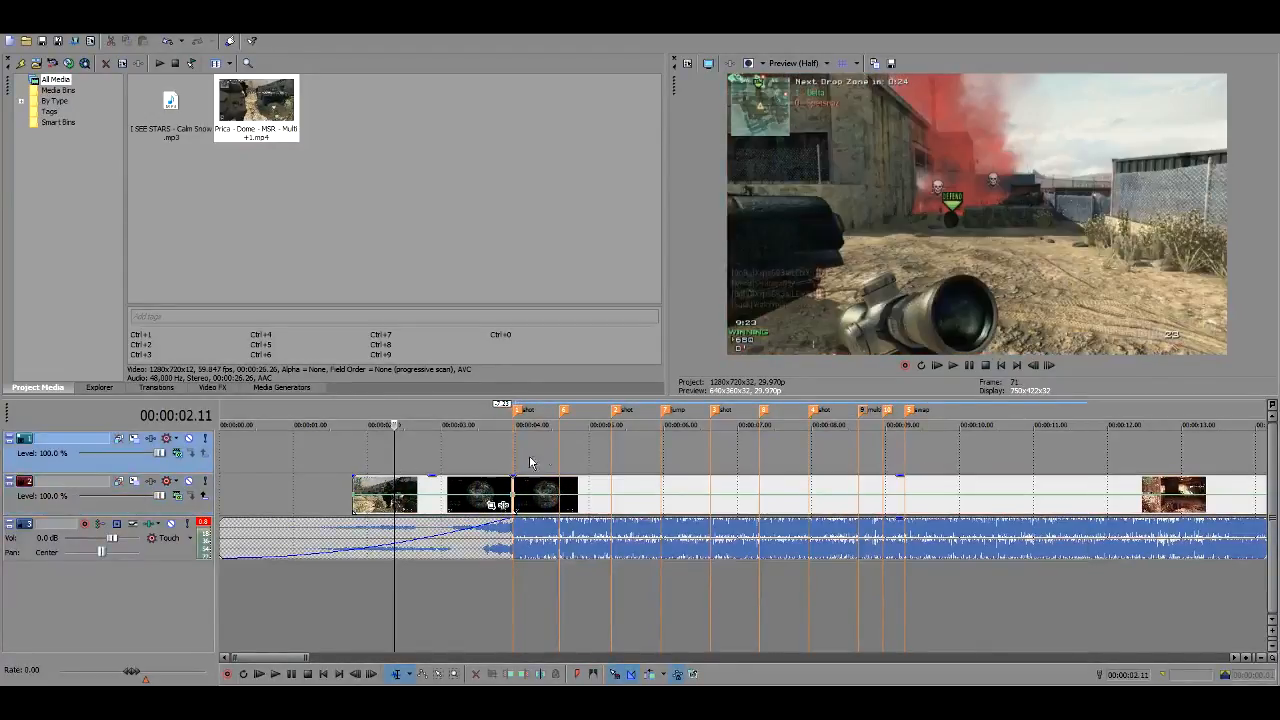
{"action": "scroll", "coordinate": [628, 500], "scroll_direction": "up", "scroll_amount": 2}
{"action": "scroll", "coordinate": [472, 485], "scroll_direction": "down", "scroll_amount": 2}
{"action": "left_click_drag", "start_coordinate": [308, 489], "coordinate": [284, 489]}
- Locate the second shot frame by frame in the remaining clip and split it at 00:00:04.29
{"action": "left_click", "coordinate": [492, 486]}
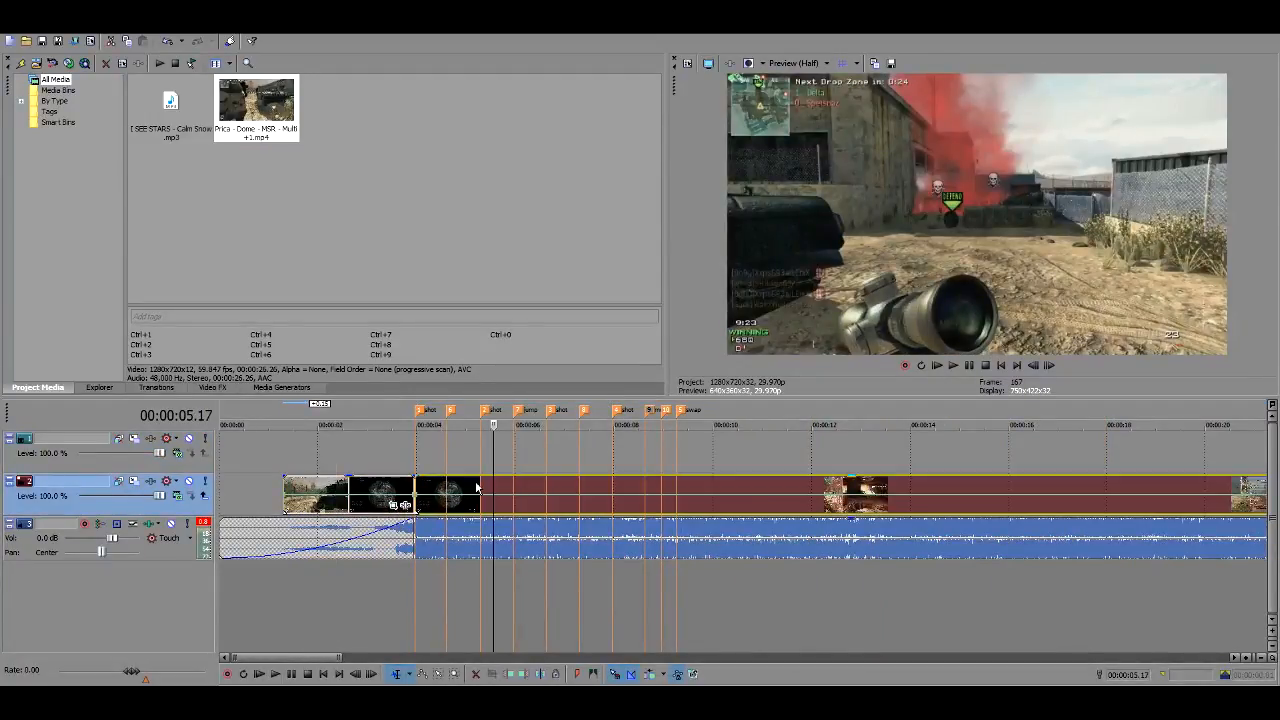
{"action": "left_click", "coordinate": [465, 485]}
{"action": "scroll", "coordinate": [690, 474], "scroll_direction": "up", "scroll_amount": 2}
{"action": "scroll", "coordinate": [841, 485], "scroll_direction": "down", "scroll_amount": 1}
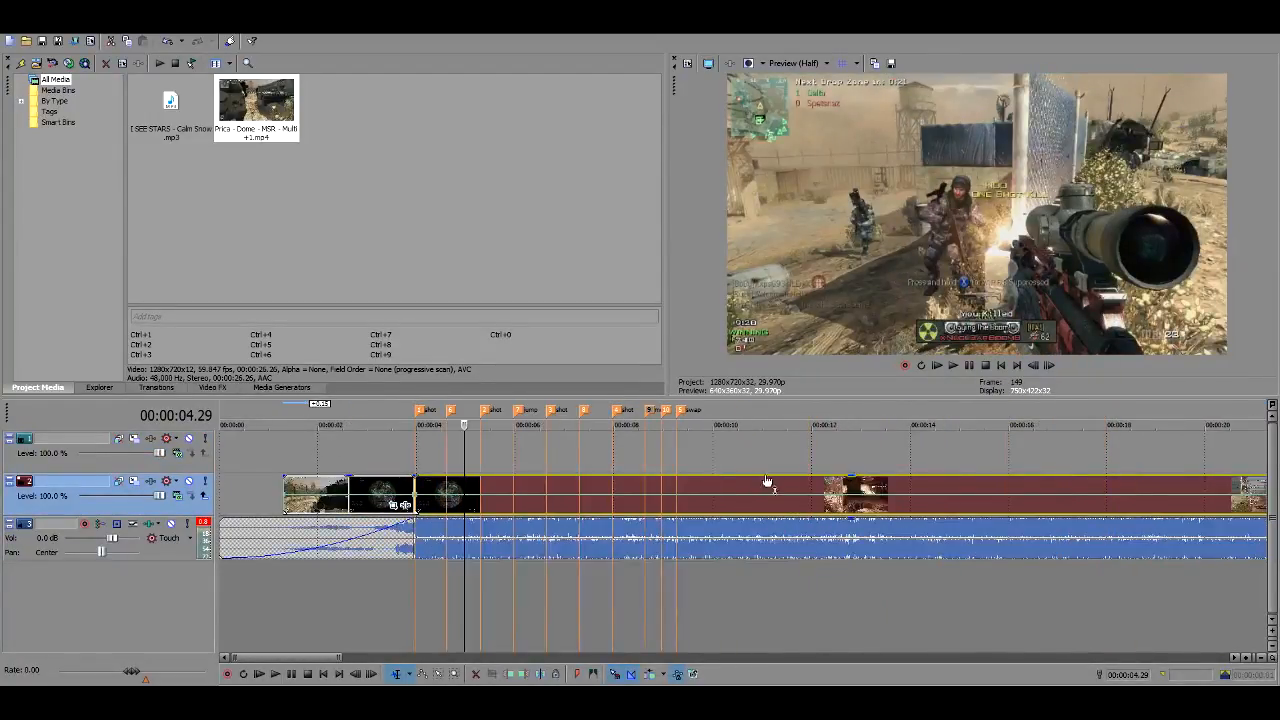
{"action": "scroll", "coordinate": [806, 478], "scroll_direction": "up", "scroll_amount": 2}
{"action": "left_click", "coordinate": [647, 491]}
{"action": "left_click", "coordinate": [706, 490]}
{"action": "left_click", "coordinate": [666, 488]}
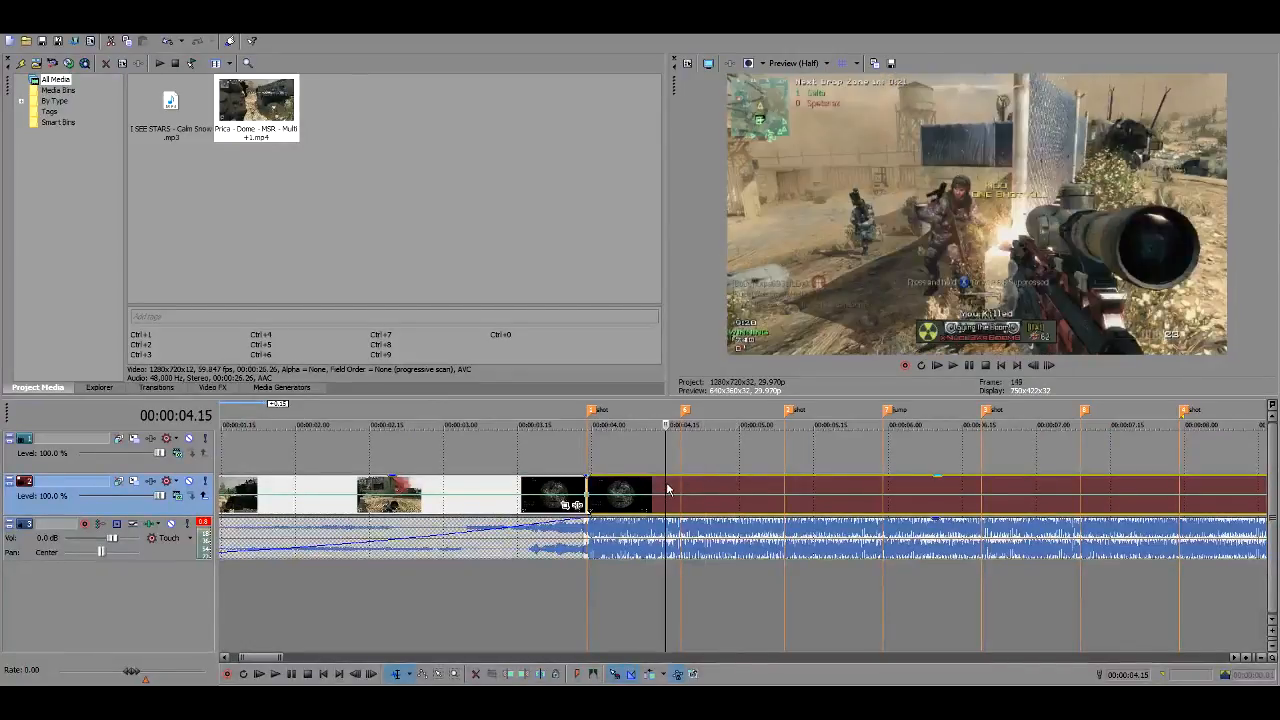
{"action": "key", "text": "Right"}
{"action": "key", "text": "Right"}
{"action": "key", "text": "Right"}
{"action": "key", "text": "Right"}
{"action": "key", "text": "Right"}
{"action": "key", "text": "Right"}
{"action": "key", "text": "Right"}
{"action": "key", "text": "Right"}
{"action": "key", "text": "Right"}
{"action": "key", "text": "Right"}
{"action": "key", "text": "Right"}
{"action": "key", "text": "Right"}
{"action": "key", "text": "Right"}
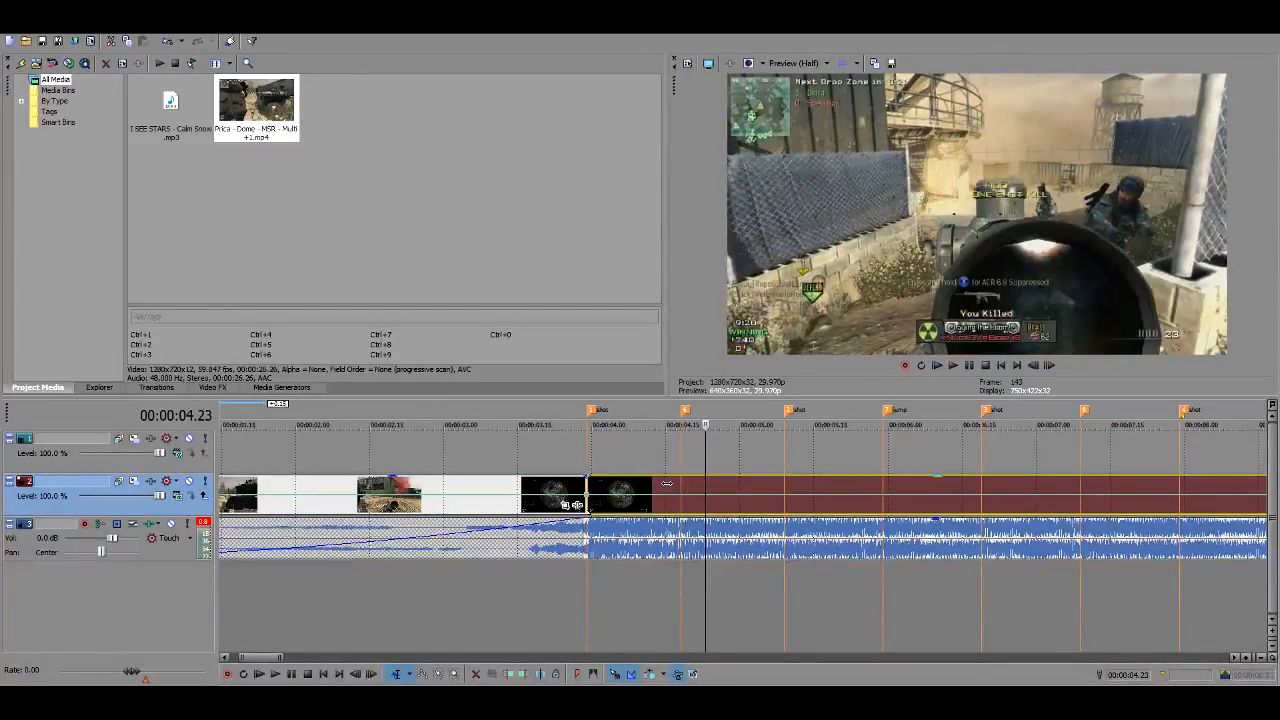
{"action": "key", "text": "Right"}
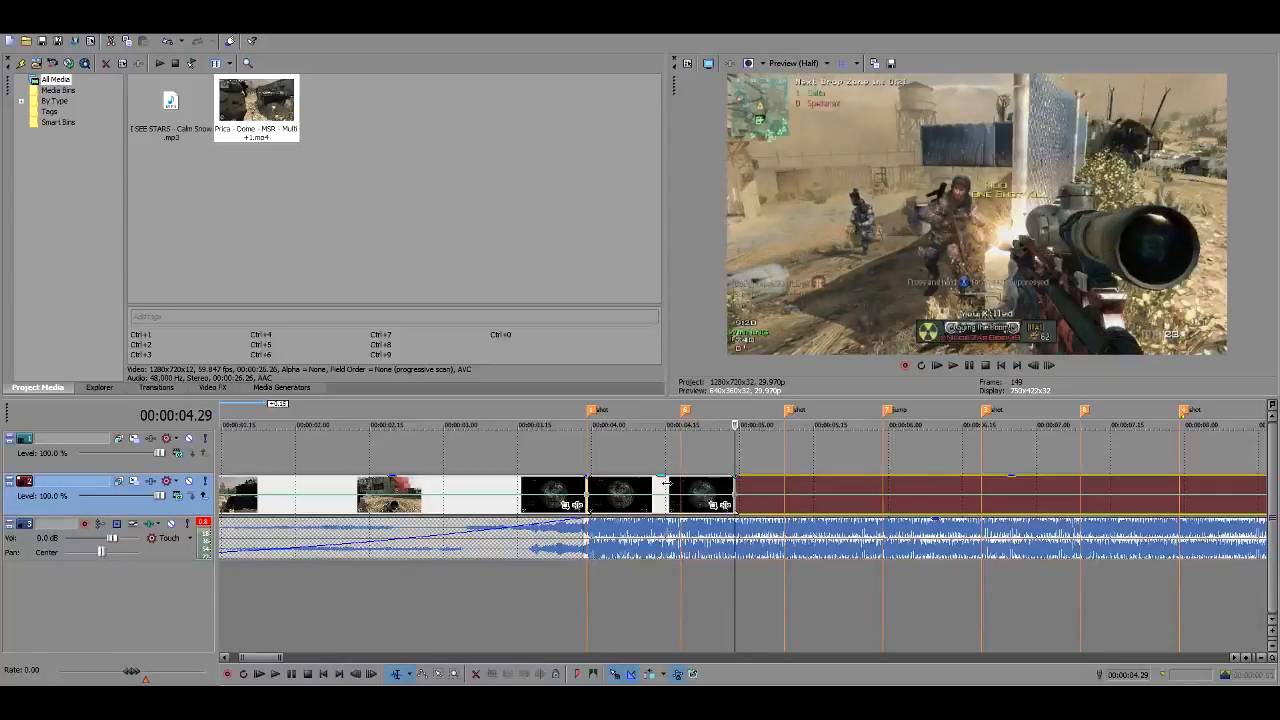
- Extend the piece after the first shot to the second shot marker, start the remaining clip there, and reset the piece's velocity envelope
{"action": "mouse_move", "coordinate": [758, 485]}
{"action": "left_mouse_down"}
{"action": "mouse_move", "coordinate": [808, 486]}
{"action": "mouse_move", "coordinate": [782, 484]}
{"action": "left_mouse_up"}
{"action": "right_click", "coordinate": [754, 493]}
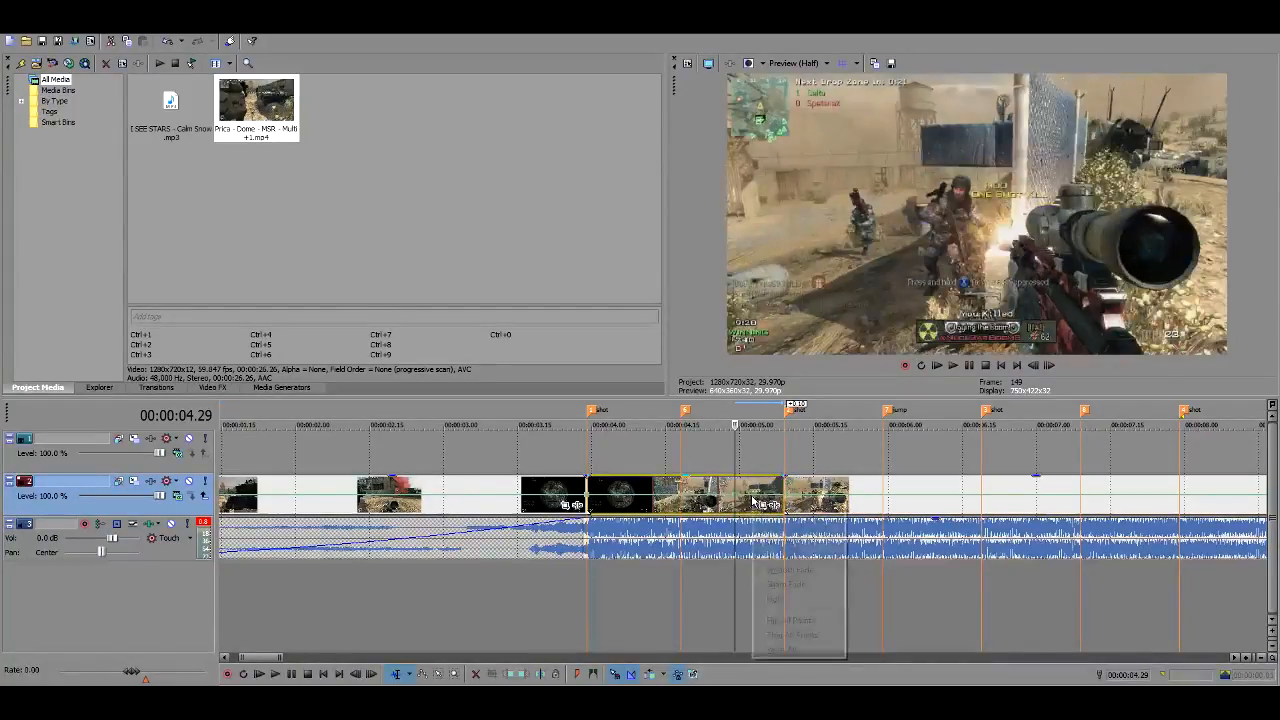
{"action": "left_click", "coordinate": [795, 649]}
- Step through the remaining clip to the next scoped kill and split it at 00:00:06.09
{"action": "scroll", "coordinate": [778, 506], "scroll_direction": "down", "scroll_amount": 4}
{"action": "left_click", "coordinate": [433, 509]}
{"action": "scroll", "coordinate": [622, 525], "scroll_direction": "up", "scroll_amount": 3}
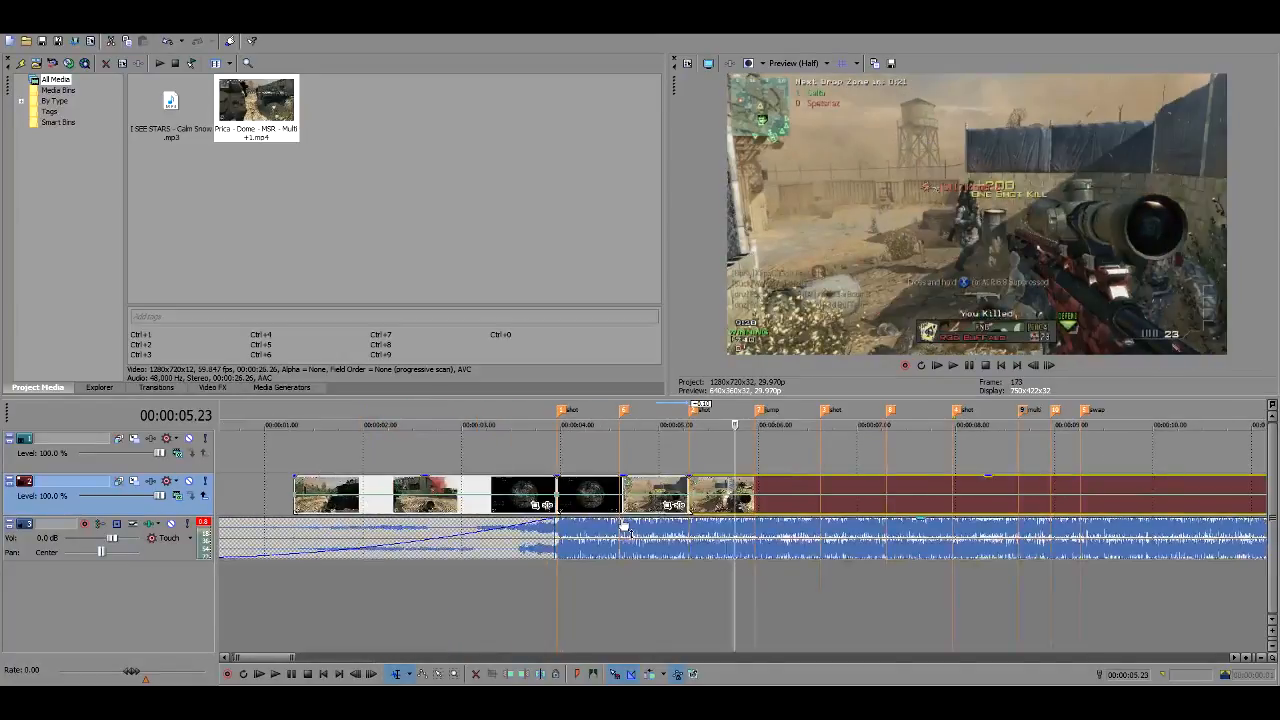
{"action": "key", "text": "Right"}
{"action": "key", "text": "Right"}
{"action": "key", "text": "Right"}
{"action": "key", "text": "Right"}
{"action": "key", "text": "Right"}
{"action": "key", "text": "Right"}
{"action": "key", "text": "Right"}
{"action": "key", "text": "Right"}
{"action": "key", "text": "Right"}
{"action": "key", "text": "Right"}
{"action": "key", "text": "Right"}
{"action": "key", "text": "Right"}
{"action": "key", "text": "Right"}
{"action": "key", "text": "Right"}
{"action": "key", "text": "Right"}
{"action": "key", "text": "Right"}
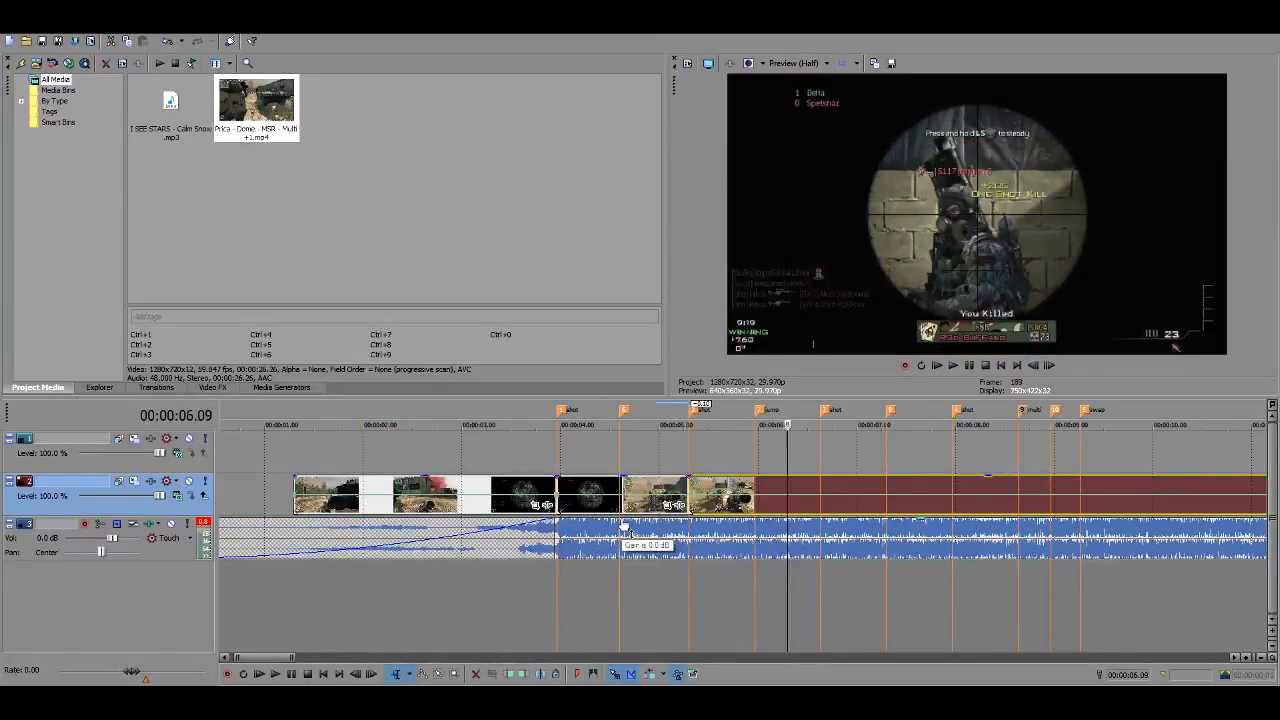
{"action": "key", "text": "s"}
- Align the new split with the third shot marker and reset the preceding piece's velocity envelope
{"action": "mouse_move", "coordinate": [810, 487]}
{"action": "left_mouse_down"}
{"action": "mouse_move", "coordinate": [831, 489]}
{"action": "mouse_move", "coordinate": [820, 487]}
{"action": "left_mouse_up"}
{"action": "right_click", "coordinate": [808, 490]}
{"action": "left_click", "coordinate": [850, 640]}
- Find the following kill in the remaining clip and split it at 00:00:07.18
{"action": "left_click", "coordinate": [875, 510]}
{"action": "key", "text": "space"}
{"action": "key", "text": "Left"}
{"action": "key", "text": "Left"}
{"action": "key", "text": "Left"}
{"action": "key", "text": "Left"}
{"action": "key", "text": "Right"}
{"action": "key", "text": "s"}
- Align the latest split with the fourth shot marker and reset the velocity envelope of the piece before it
{"action": "left_click_drag", "start_coordinate": [957, 492], "coordinate": [936, 492]}
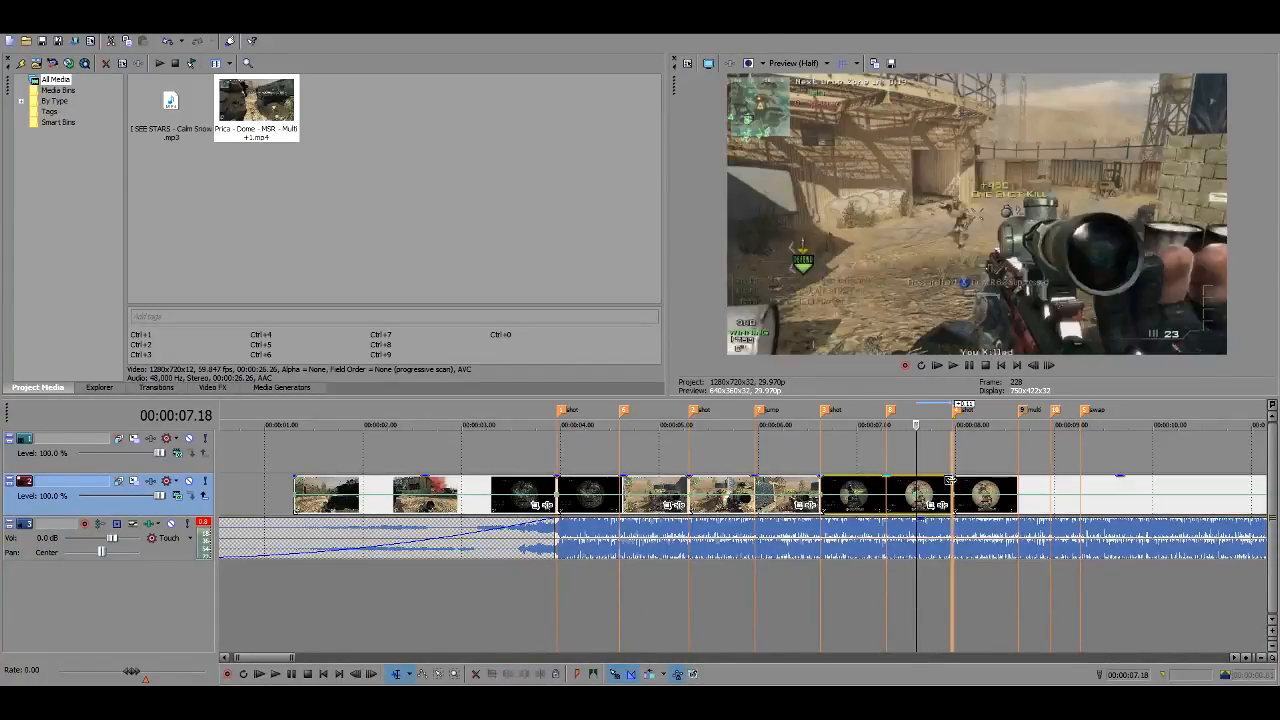
{"action": "right_click", "coordinate": [934, 497]}
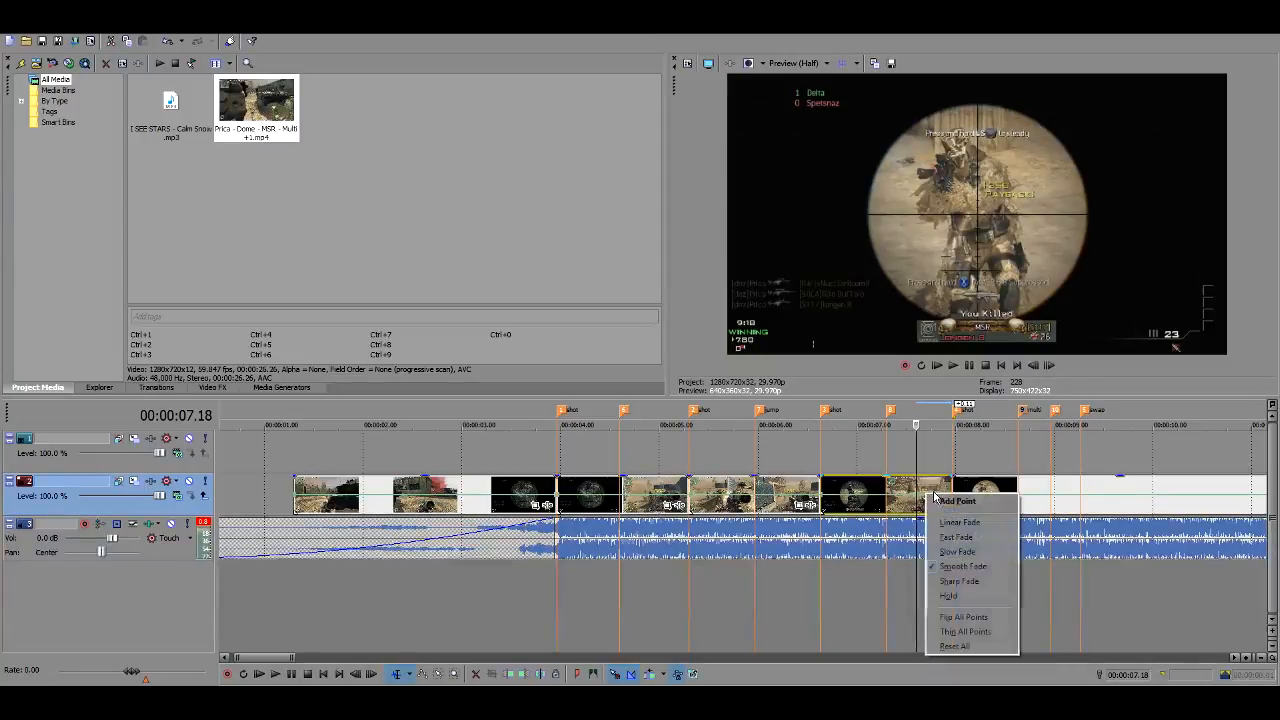
{"action": "left_click", "coordinate": [966, 646]}
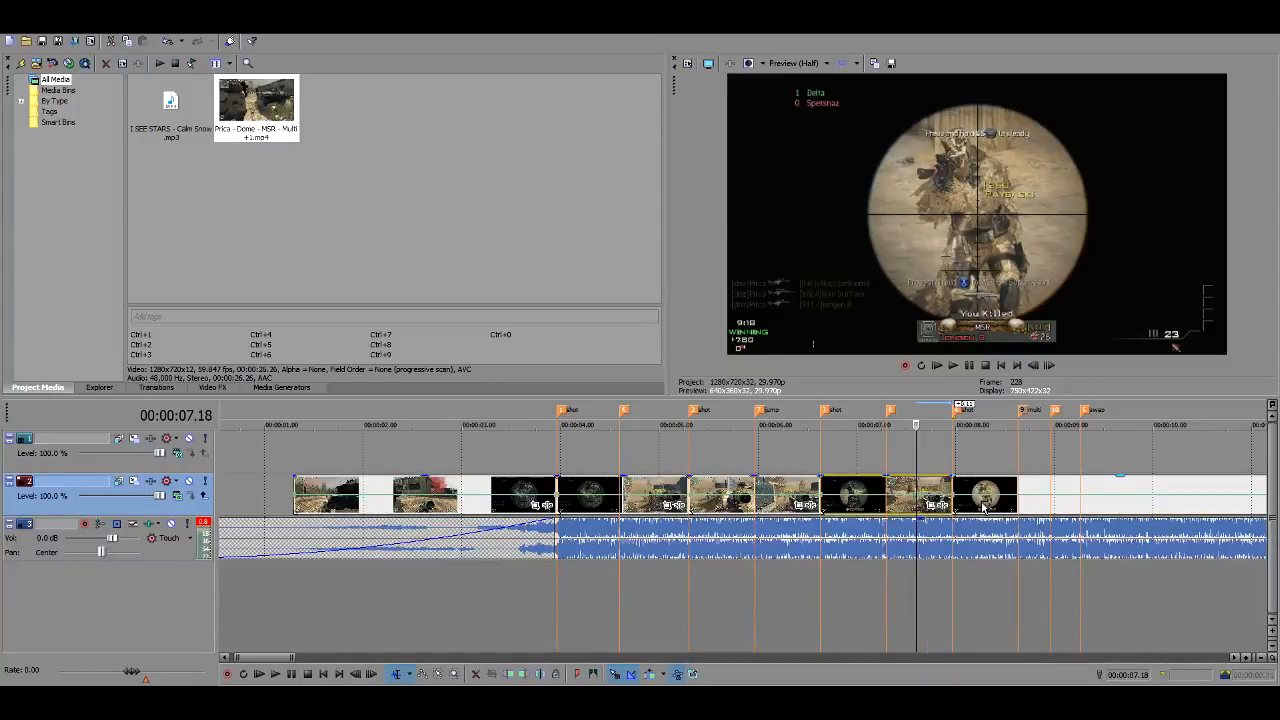
- Split the remaining clip at the multi marker and at 00:00:09.02, and delete the piece between the splits
{"action": "left_click", "coordinate": [990, 505]}
{"action": "key", "text": "space"}
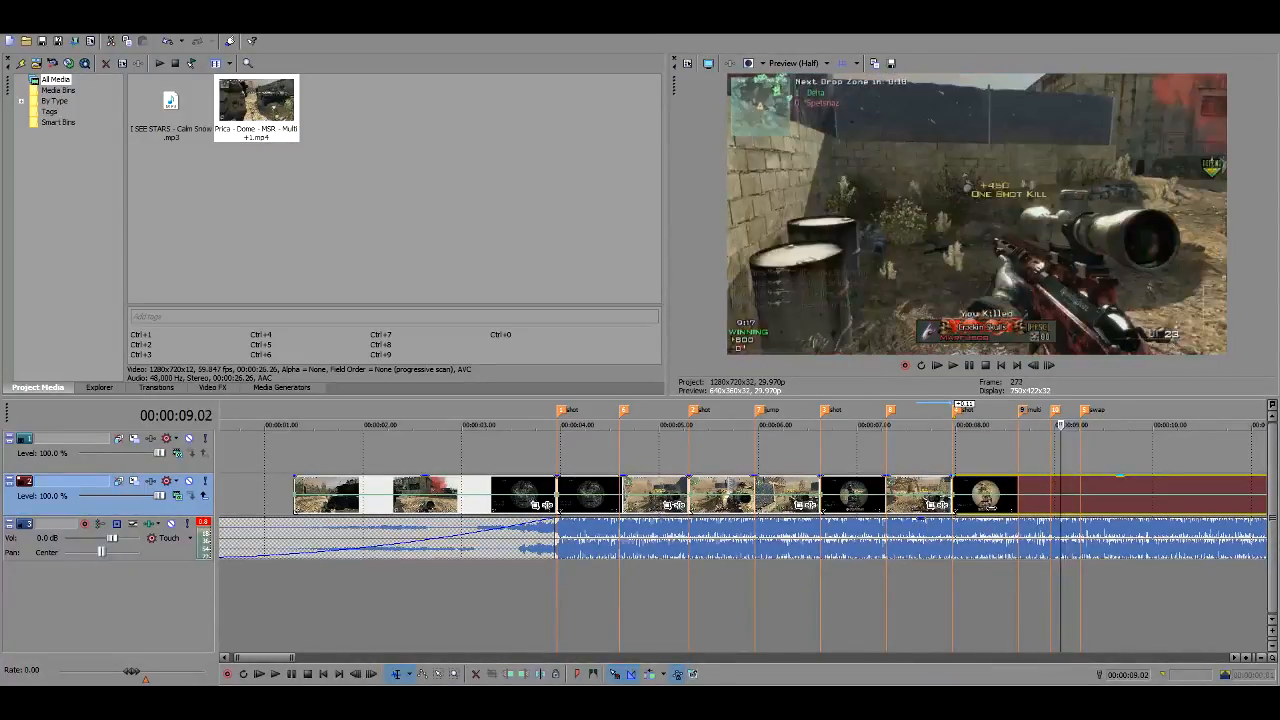
{"action": "left_click", "coordinate": [1019, 487]}
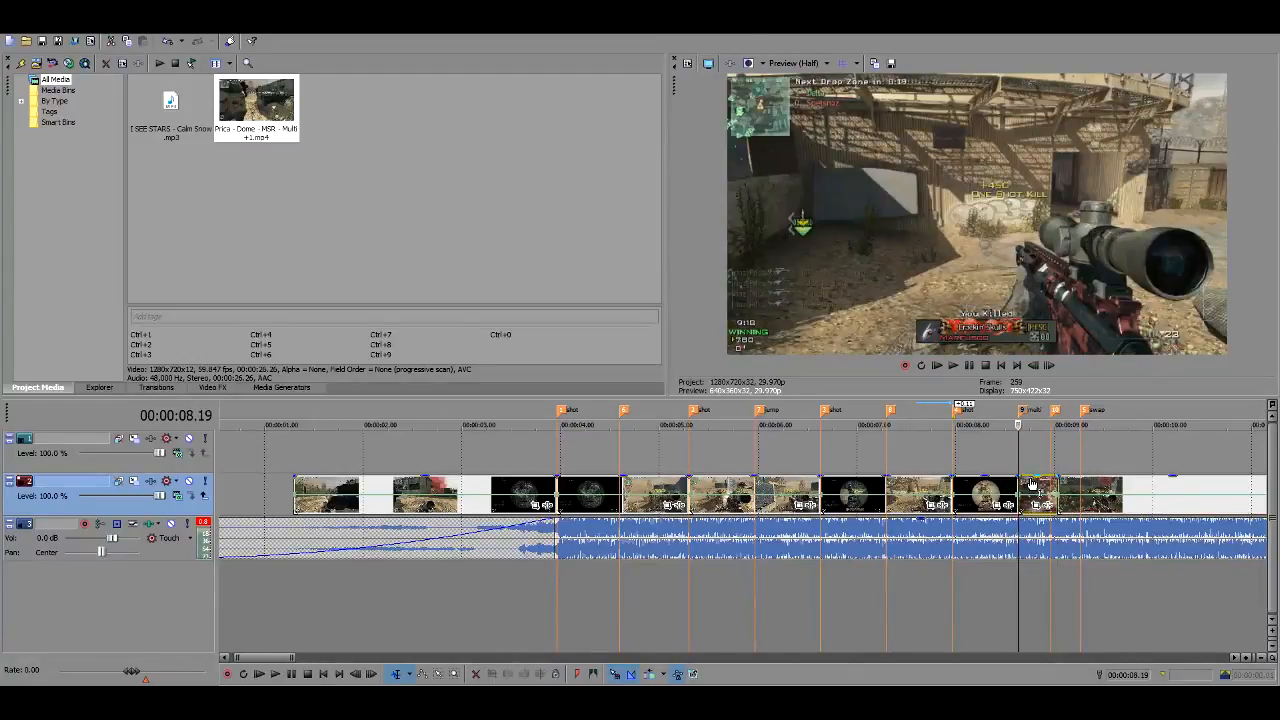
{"action": "key", "text": "Delete"}
- Move the remaining multi-kill clip onto video track 1, starting at 00:00:08.15 just before the multi marker
{"action": "left_click_drag", "start_coordinate": [1073, 493], "coordinate": [1020, 450]}
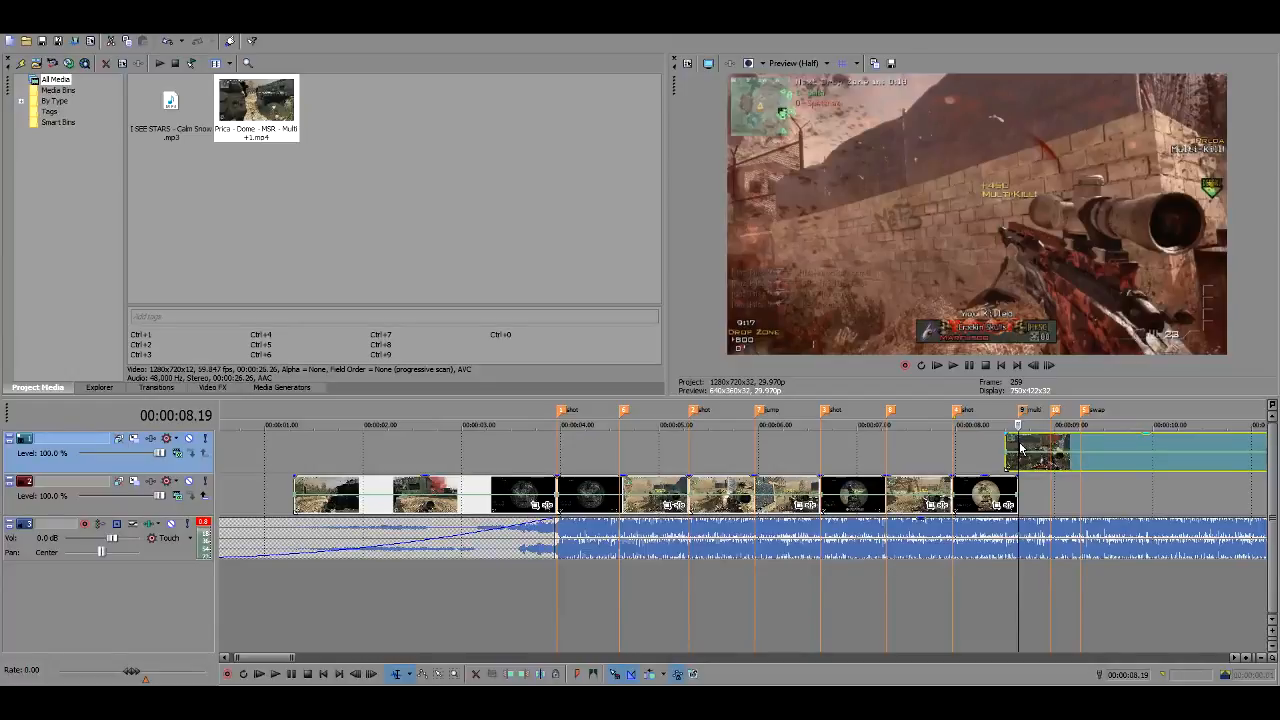
{"action": "key", "text": "Left"}
{"action": "key", "text": "Left"}
{"action": "key", "text": "Left"}
{"action": "key", "text": "Left"}
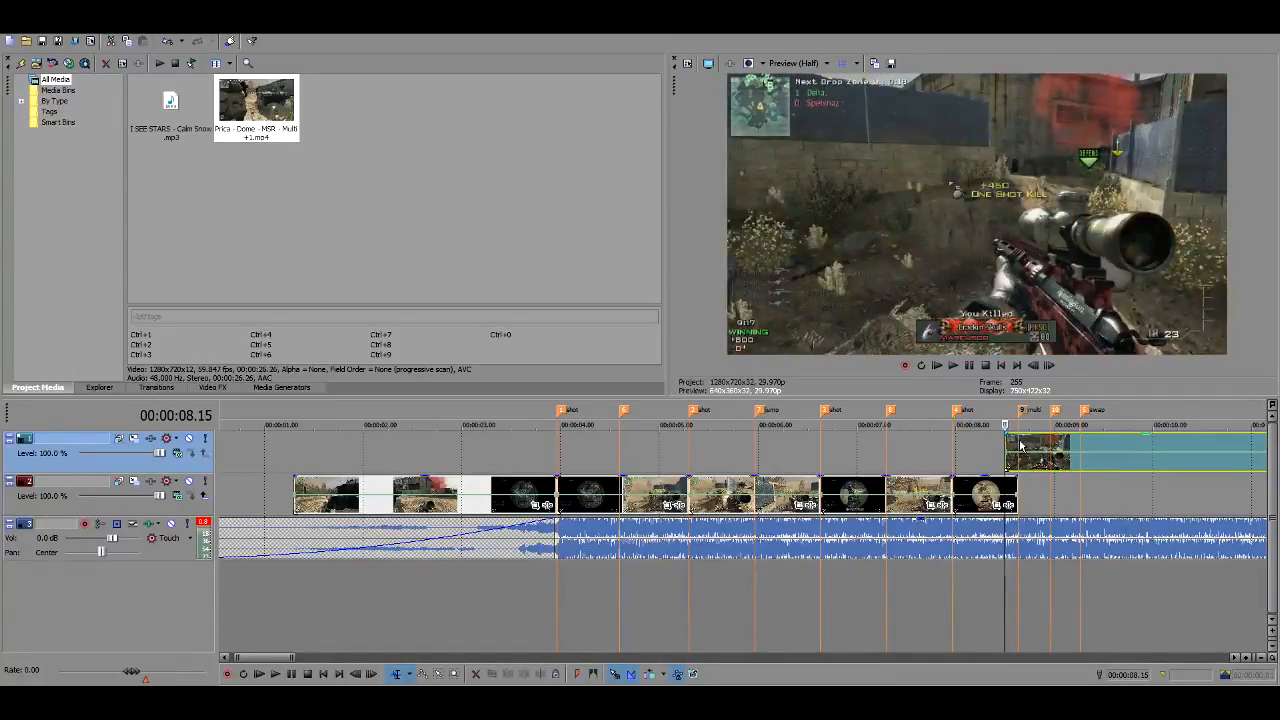
{"action": "mouse_move", "coordinate": [1021, 446]}
{"action": "left_mouse_down"}
{"action": "mouse_move", "coordinate": [1027, 487]}
{"action": "mouse_move", "coordinate": [1026, 446]}
{"action": "left_mouse_up"}
- Split the track 1 clip at the swap marker, 00:00:09.08, and delete everything after it
{"action": "left_click", "coordinate": [1076, 468]}
{"action": "left_click", "coordinate": [1081, 463]}
{"action": "key", "text": "s"}
{"action": "key", "text": "Delete"}
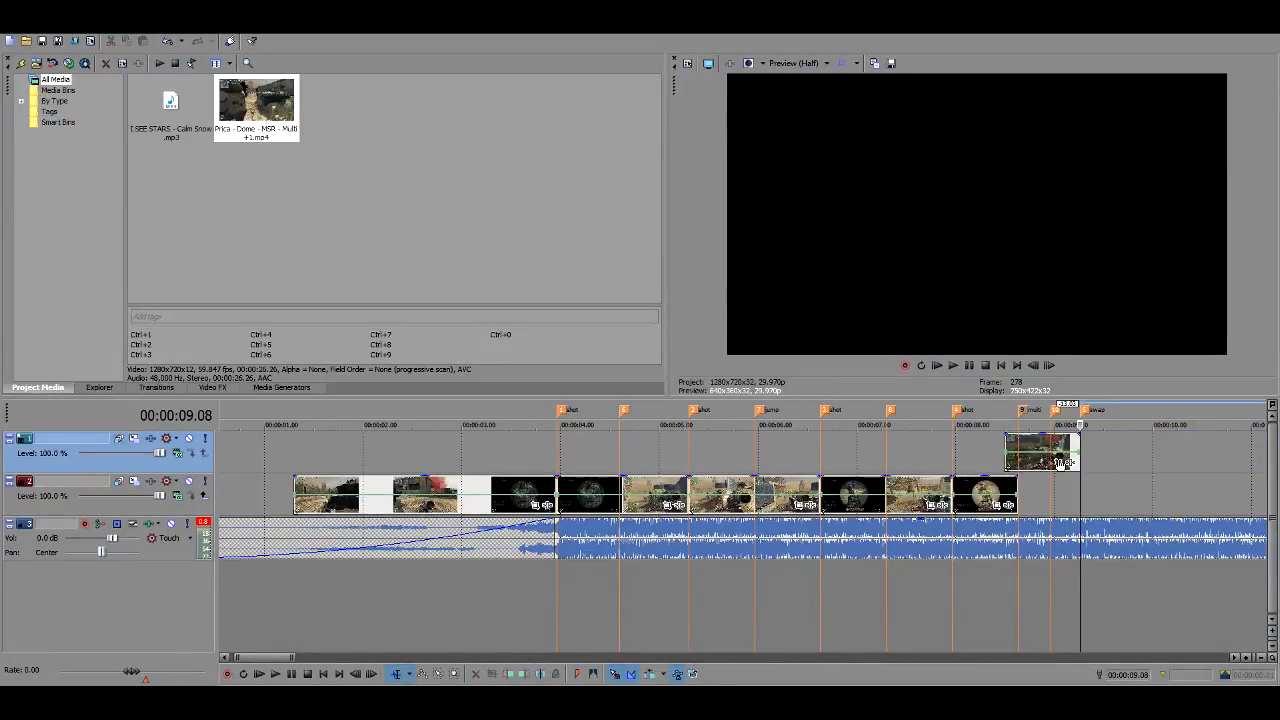
- Select the time range from 00:00:02.24 to 00:00:05.09 and examine the music waveform around the first two shot markers
{"action": "scroll", "coordinate": [553, 477], "scroll_direction": "down", "scroll_amount": 3}
{"action": "left_click_drag", "start_coordinate": [292, 456], "coordinate": [481, 470]}
{"action": "left_click", "coordinate": [306, 470]}
{"action": "scroll", "coordinate": [597, 560], "scroll_direction": "up", "scroll_amount": 3}
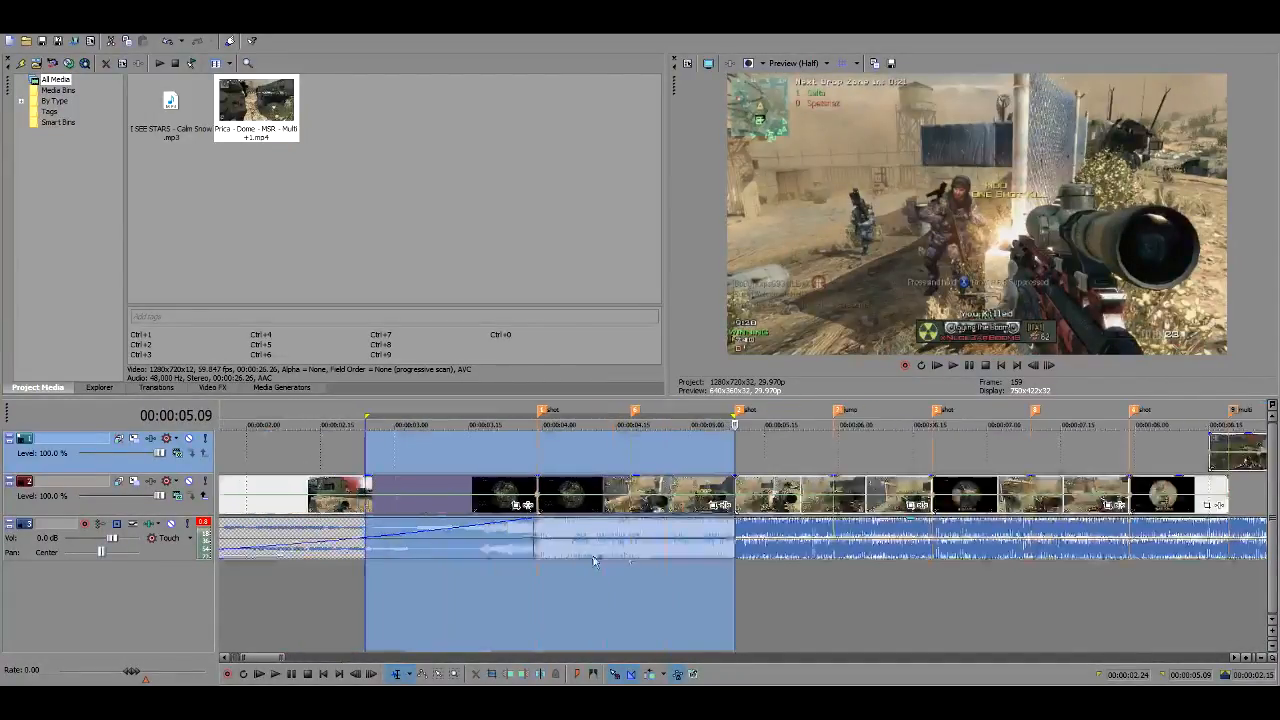
{"action": "left_click", "coordinate": [538, 551]}
{"action": "left_click", "coordinate": [656, 545]}
{"action": "left_click", "coordinate": [737, 546]}
{"action": "scroll", "coordinate": [810, 536], "scroll_direction": "down", "scroll_amount": 2}
{"action": "scroll", "coordinate": [797, 535], "scroll_direction": "up", "scroll_amount": 2}
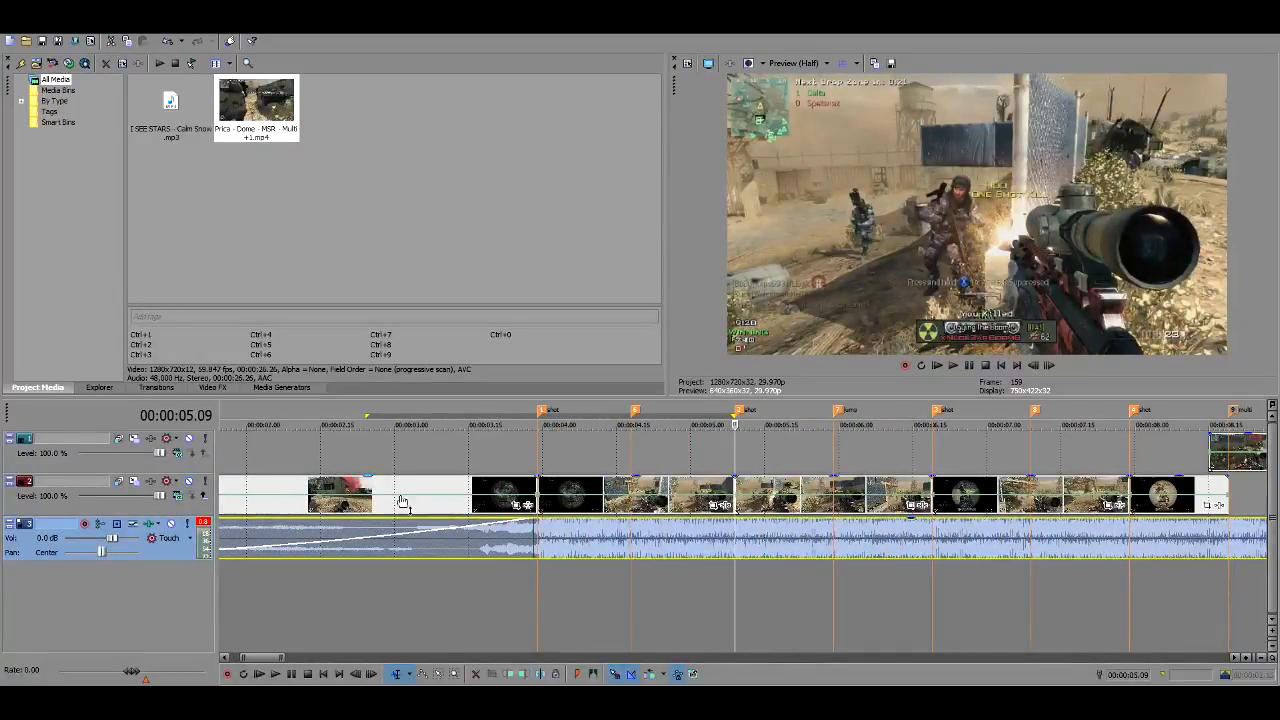
- Mute video track 2, play the music without it, and unmute the track
{"action": "left_click", "coordinate": [189, 482]}
{"action": "key", "text": "space"}
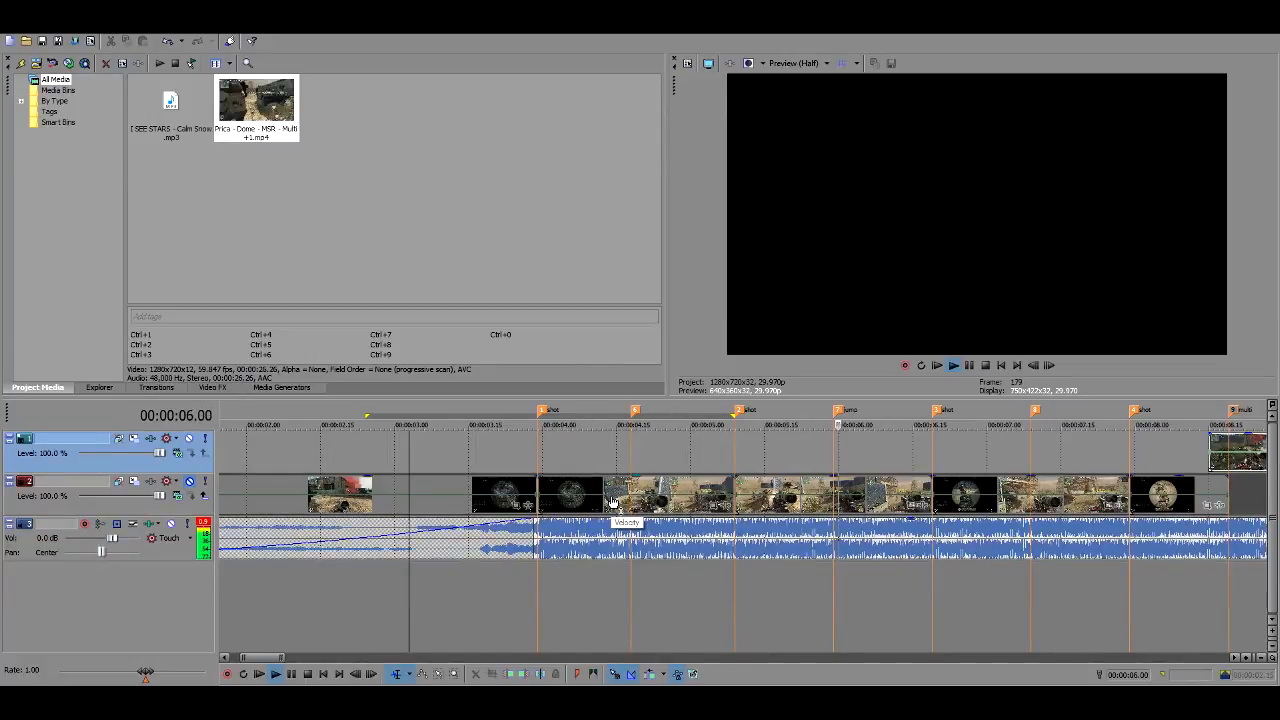
{"action": "key", "text": "space"}
{"action": "left_click", "coordinate": [189, 481]}
- Set the velocity point at the start of the first gameplay piece to 50% forward velocity
{"action": "scroll", "coordinate": [655, 490], "scroll_direction": "down", "scroll_amount": 2}
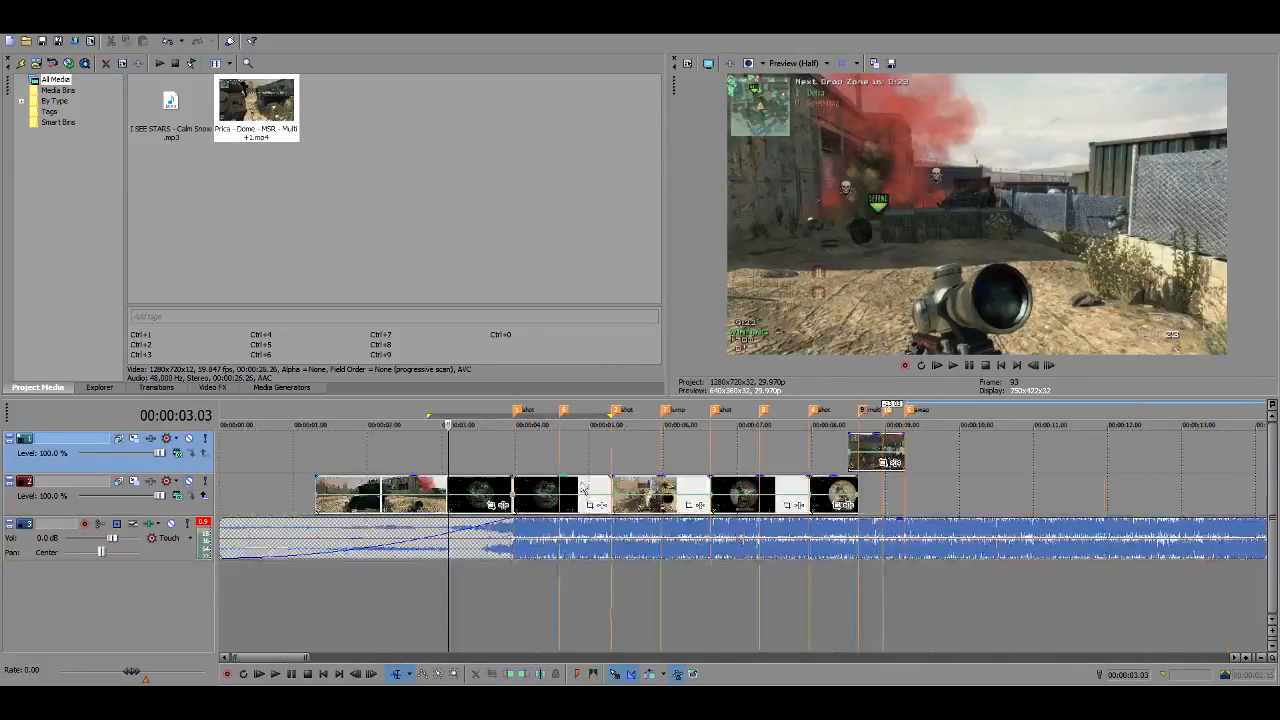
{"action": "scroll", "coordinate": [657, 485], "scroll_direction": "up", "scroll_amount": 3}
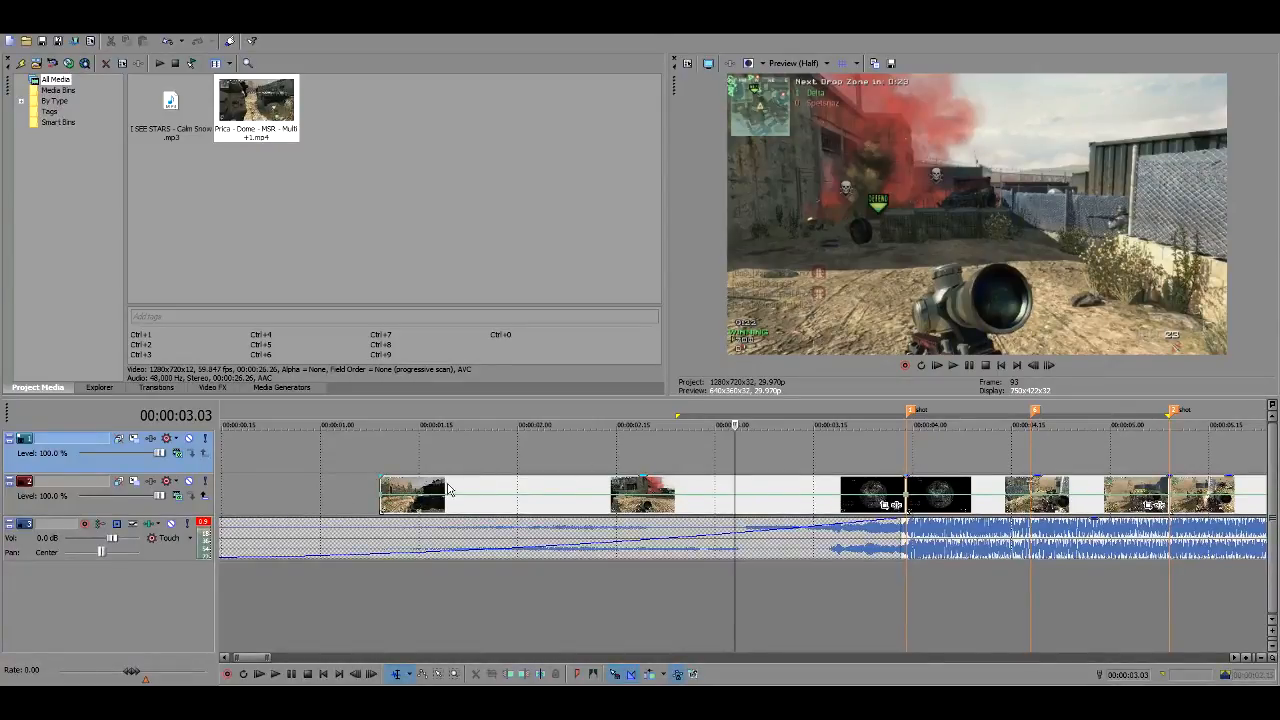
{"action": "right_click", "coordinate": [385, 500]}
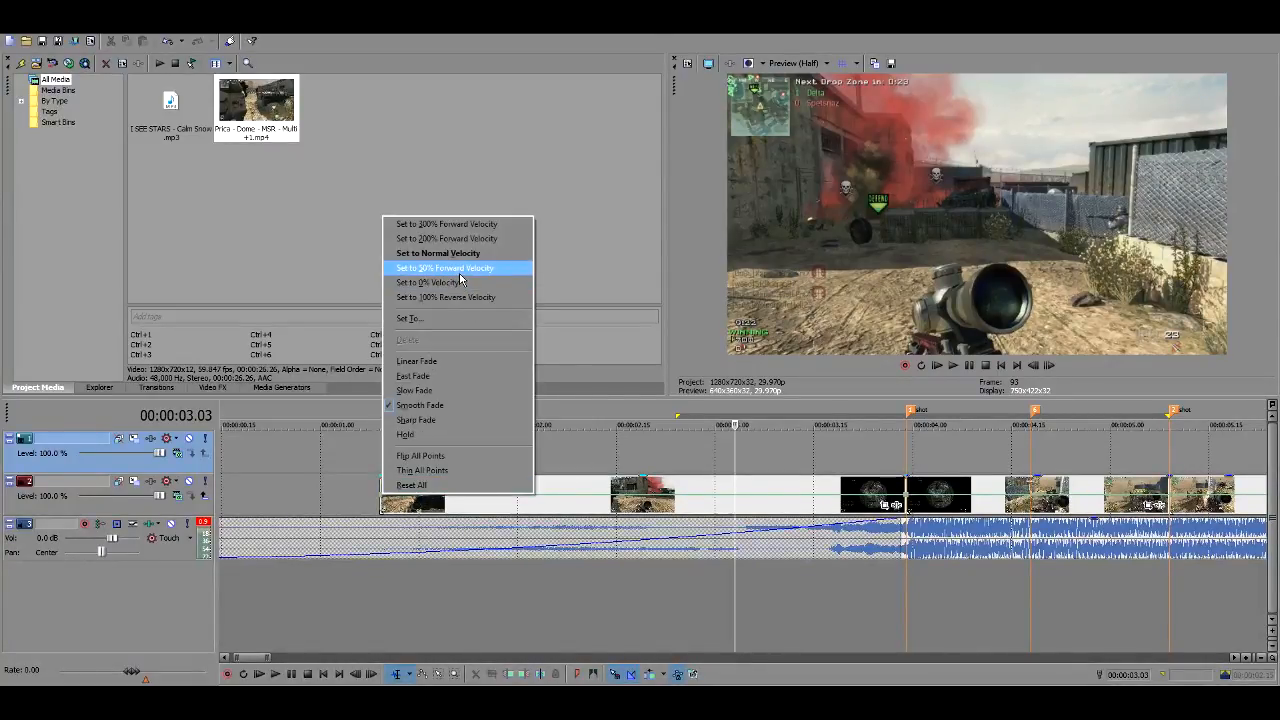
{"action": "left_click", "coordinate": [347, 495]}
{"action": "right_click", "coordinate": [384, 501]}
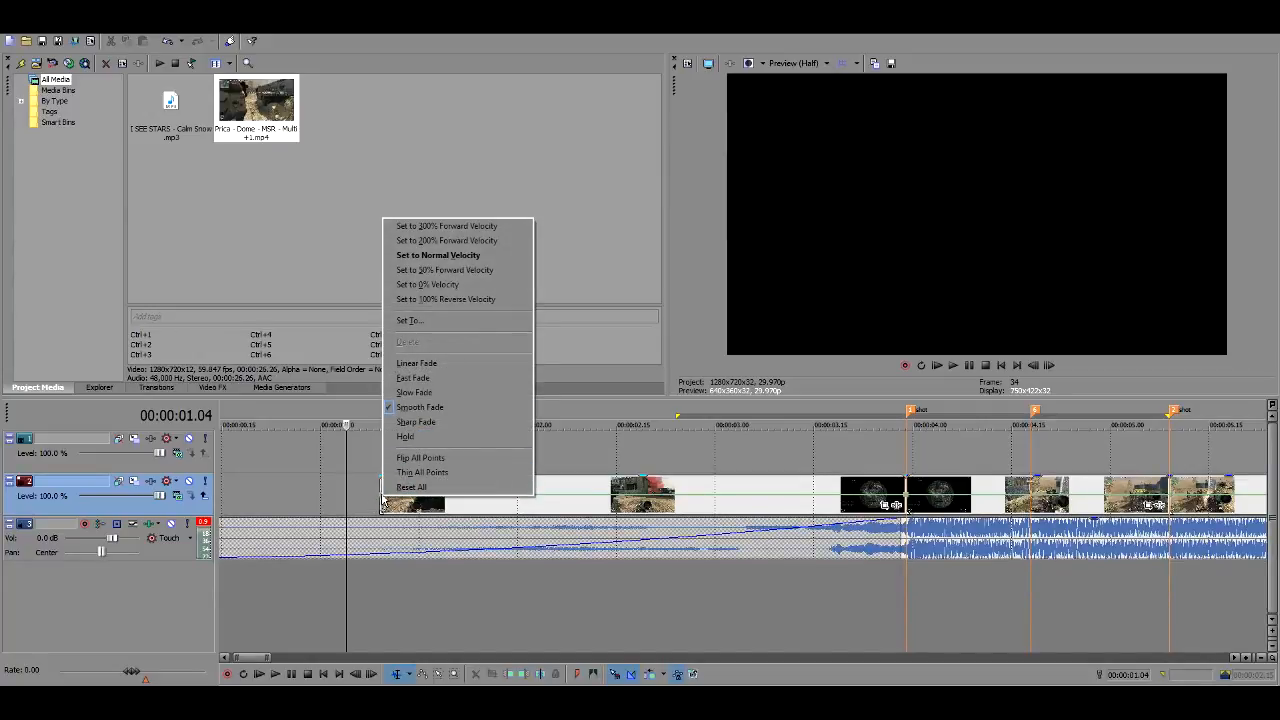
{"action": "left_click", "coordinate": [360, 506]}
{"action": "right_click", "coordinate": [384, 502]}
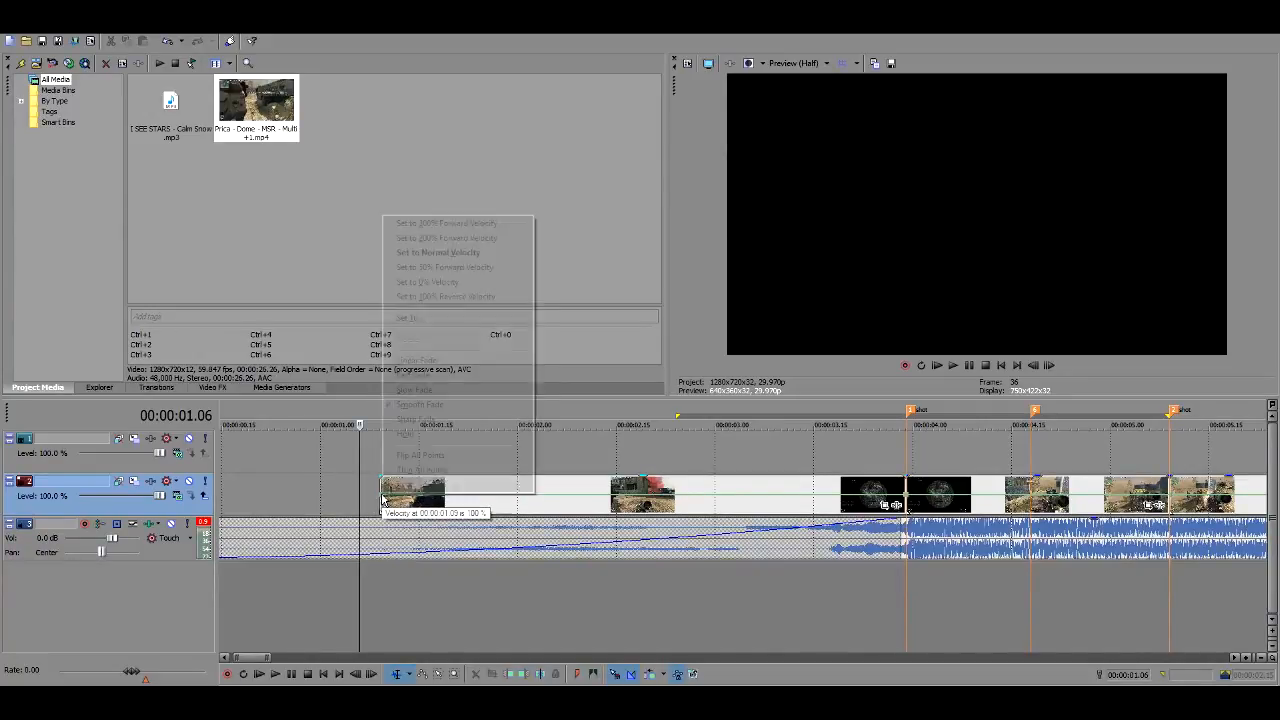
{"action": "left_click", "coordinate": [455, 270]}
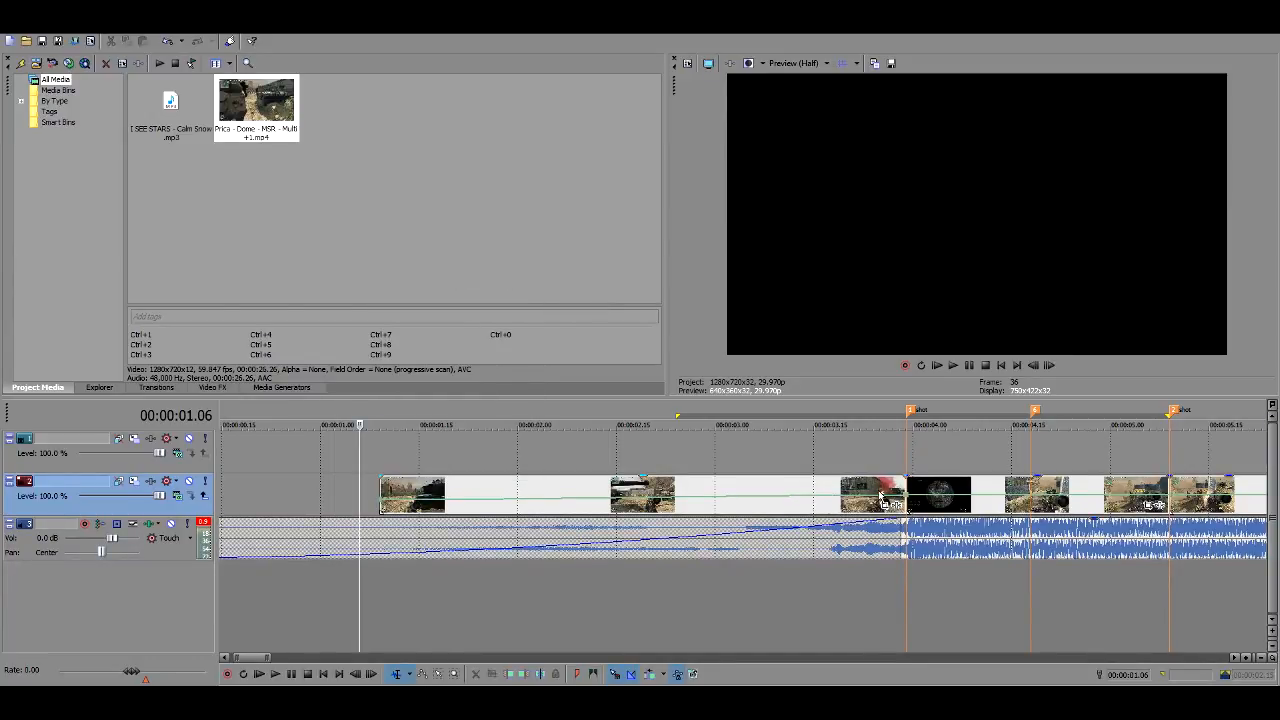
- Hold the first gameplay piece at the slow speed of its start, and add velocity points that ramp it up into the first shot marker
{"action": "right_click", "coordinate": [908, 500]}
{"action": "left_click", "coordinate": [960, 264]}
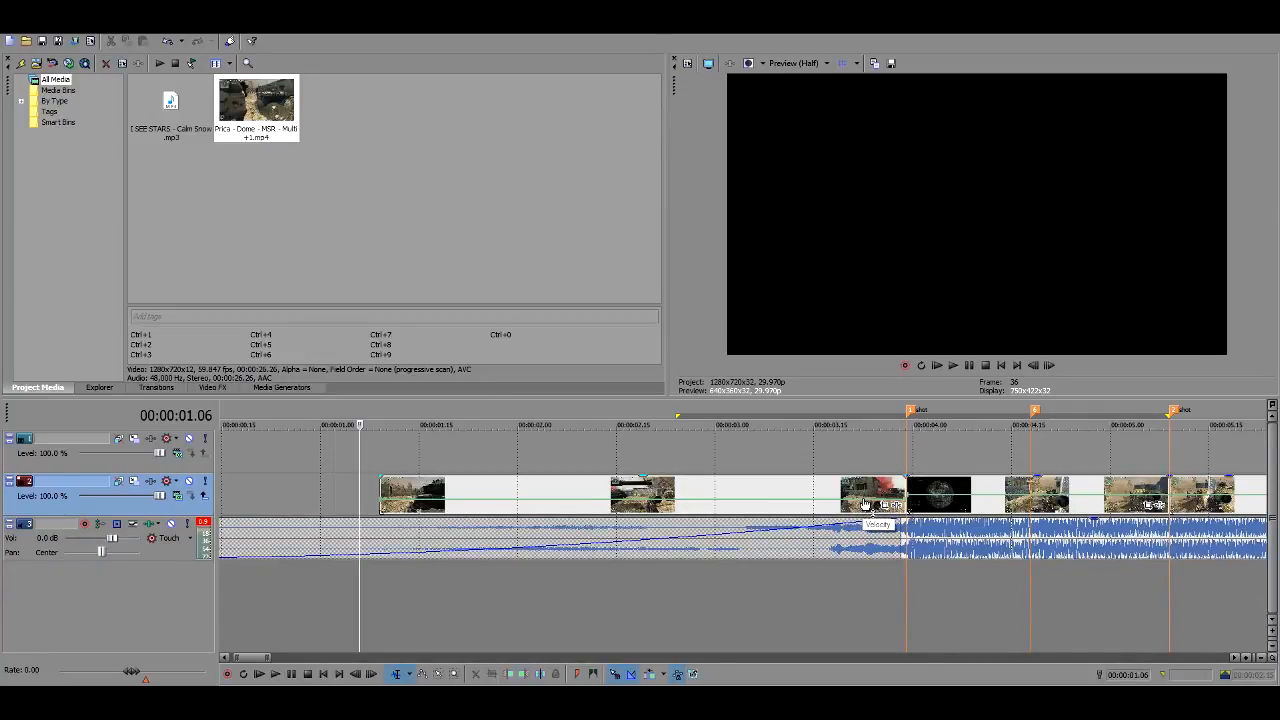
{"action": "left_click", "coordinate": [864, 503]}
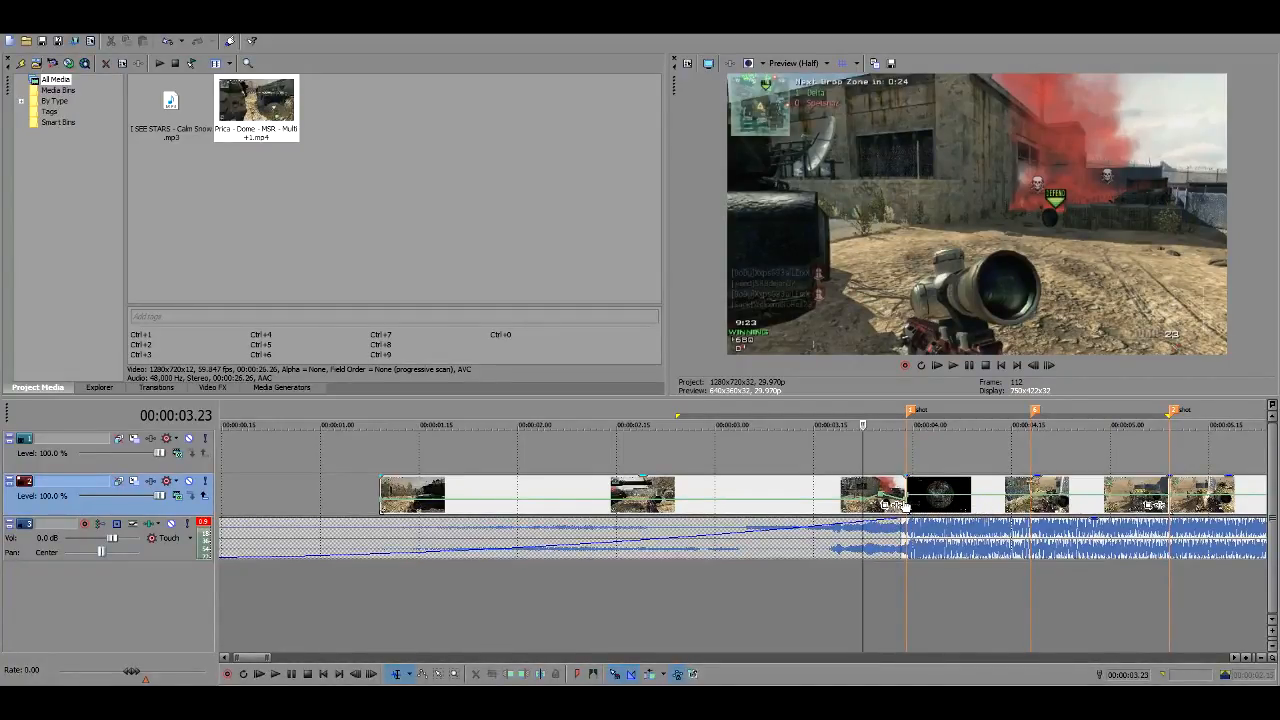
{"action": "double_click", "coordinate": [905, 499]}
{"action": "left_click_drag", "start_coordinate": [905, 499], "coordinate": [916, 393]}
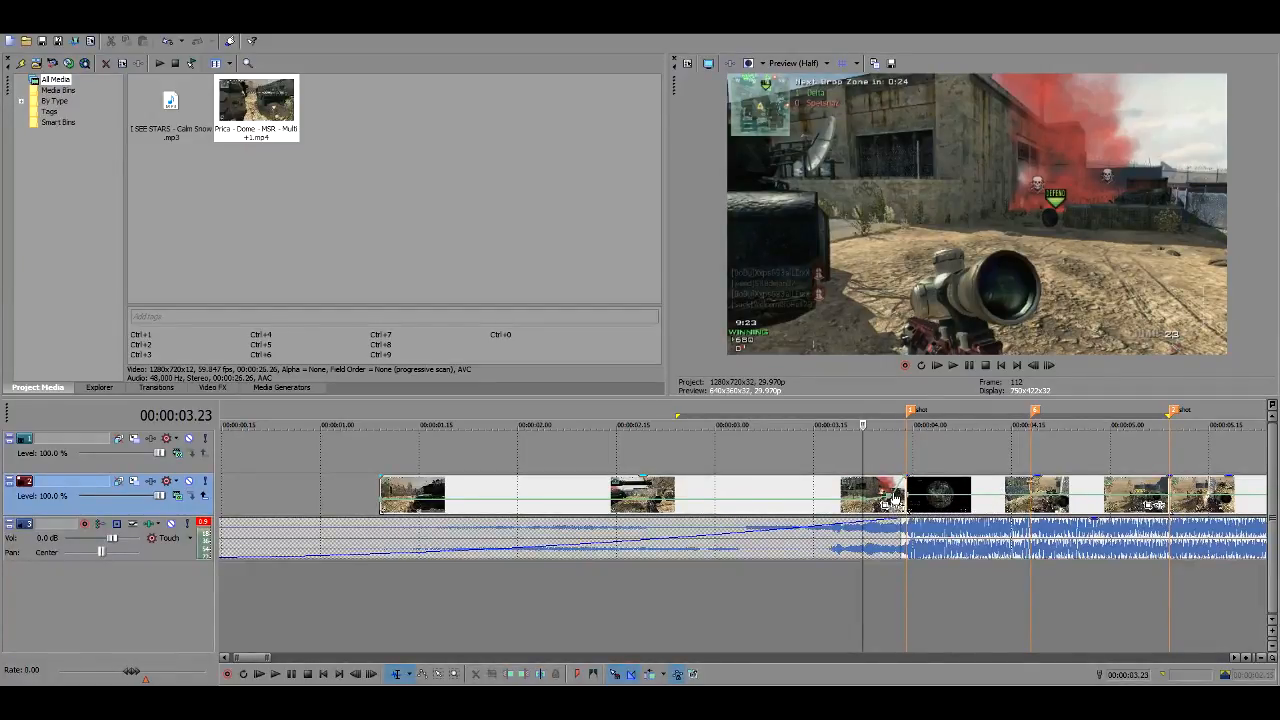
{"action": "left_click_drag", "start_coordinate": [864, 488], "coordinate": [795, 485]}
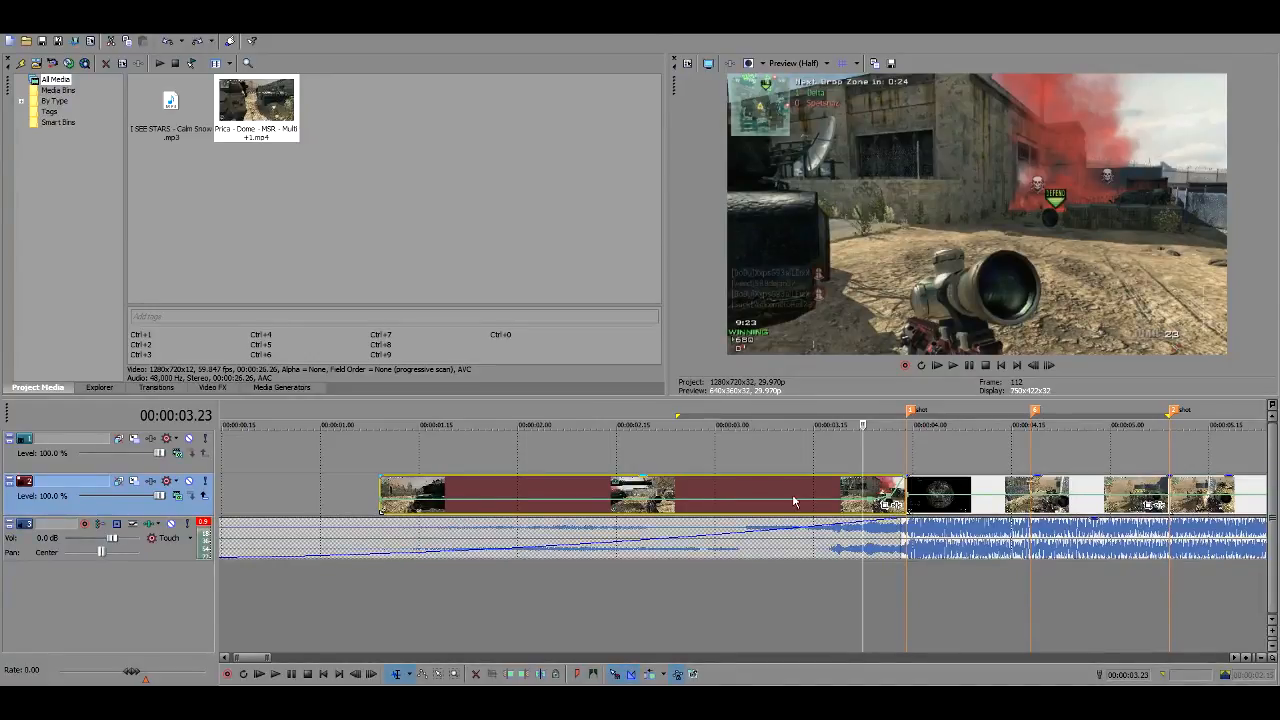
- Compare the frames around the first shot marker and slip the footage inside the first gameplay piece to match the following shot
{"action": "left_click", "coordinate": [910, 453]}
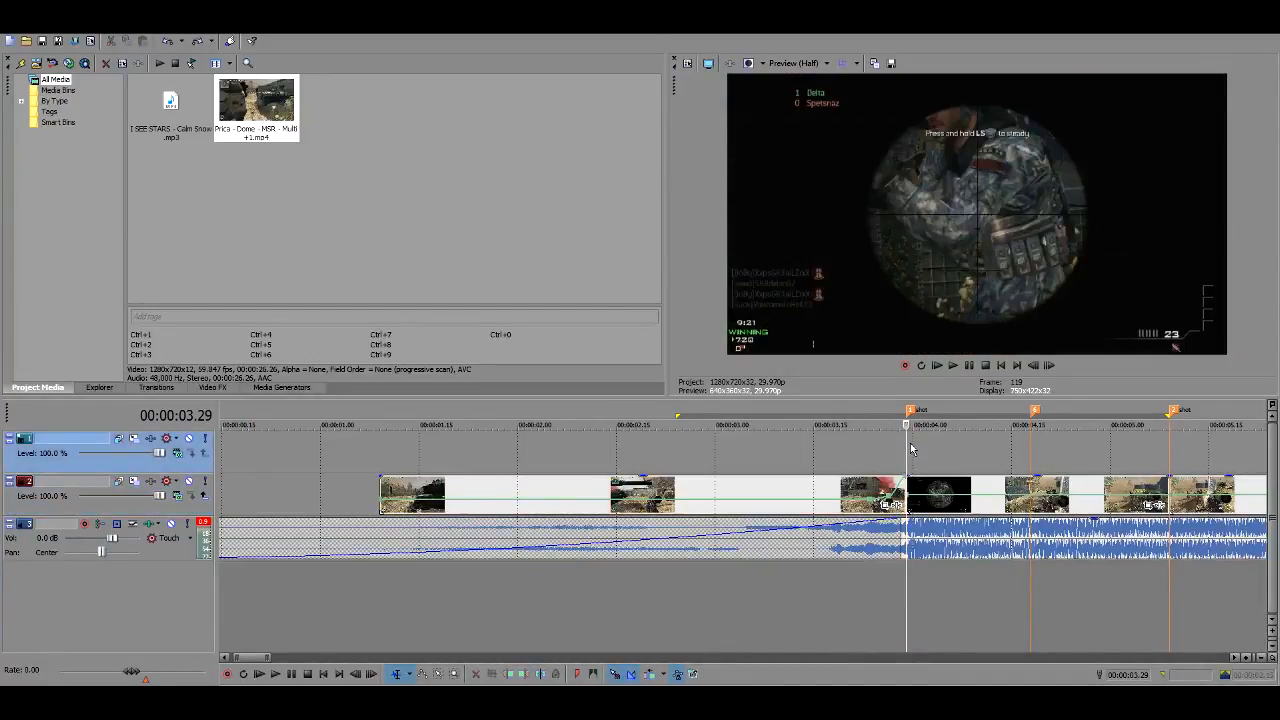
{"action": "key", "text": "Left"}
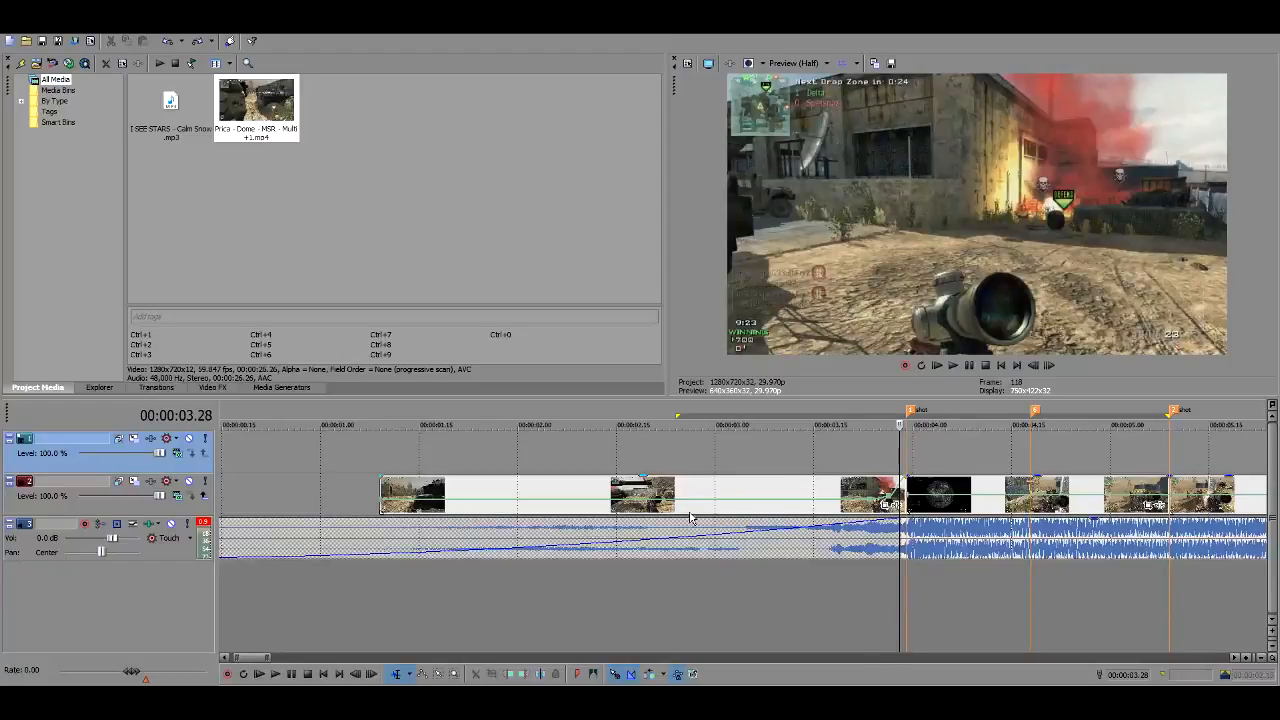
{"action": "key", "text": "Right"}
{"action": "key", "text": "Left"}
{"action": "key", "text": "Left"}
{"action": "key", "text": "Right"}
{"action": "key", "text": "Right"}
{"action": "key", "text": "Left"}
{"action": "left_click", "coordinate": [845, 487]}
{"action": "left_click_drag", "start_coordinate": [751, 481], "coordinate": [597, 477]}
- Step through the frames just before and after the first shot marker to examine the transition between the two pieces
{"action": "left_click", "coordinate": [804, 468]}
{"action": "left_click", "coordinate": [903, 463]}
{"action": "key", "text": "Left"}
{"action": "key", "text": "Left"}
{"action": "key", "text": "Right"}
{"action": "key", "text": "Right"}
{"action": "key", "text": "Left"}
{"action": "left_click", "coordinate": [795, 463]}
{"action": "left_click", "coordinate": [854, 463]}
{"action": "left_click", "coordinate": [905, 463]}
{"action": "left_click", "coordinate": [861, 462]}
{"action": "key", "text": "Right"}
{"action": "key", "text": "Right"}
{"action": "key", "text": "Right"}
{"action": "key", "text": "Right"}
{"action": "key", "text": "Right"}
{"action": "key", "text": "Right"}
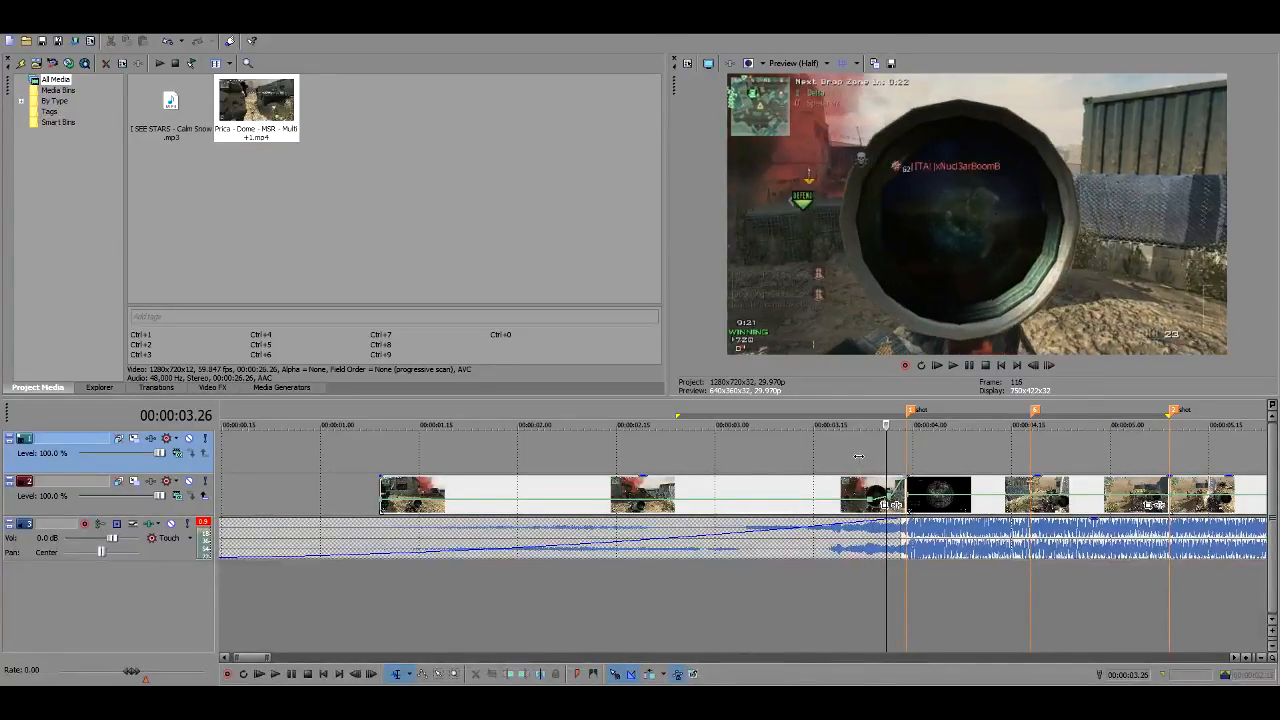
{"action": "key", "text": "Left"}
{"action": "key", "text": "Left"}
{"action": "key", "text": "Right"}
{"action": "key", "text": "Right"}
{"action": "key", "text": "Right"}
{"action": "key", "text": "Right"}
{"action": "key", "text": "Left"}
{"action": "key", "text": "Left"}
- Play the end of the first gameplay piece through the first shot marker and examine how it meets the music
{"action": "left_click", "coordinate": [589, 455]}
{"action": "key", "text": "space"}
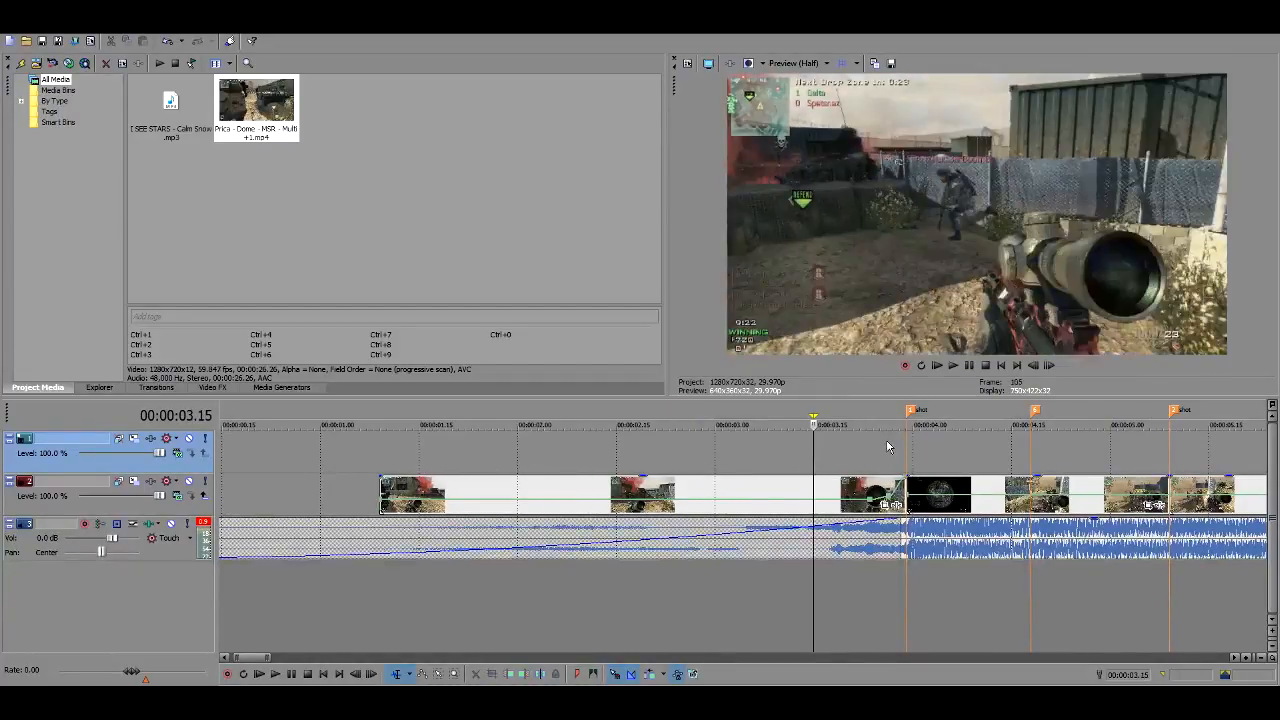
{"action": "scroll", "coordinate": [963, 455], "scroll_direction": "down", "scroll_amount": 5}
{"action": "scroll", "coordinate": [963, 455], "scroll_direction": "up", "scroll_amount": 6}
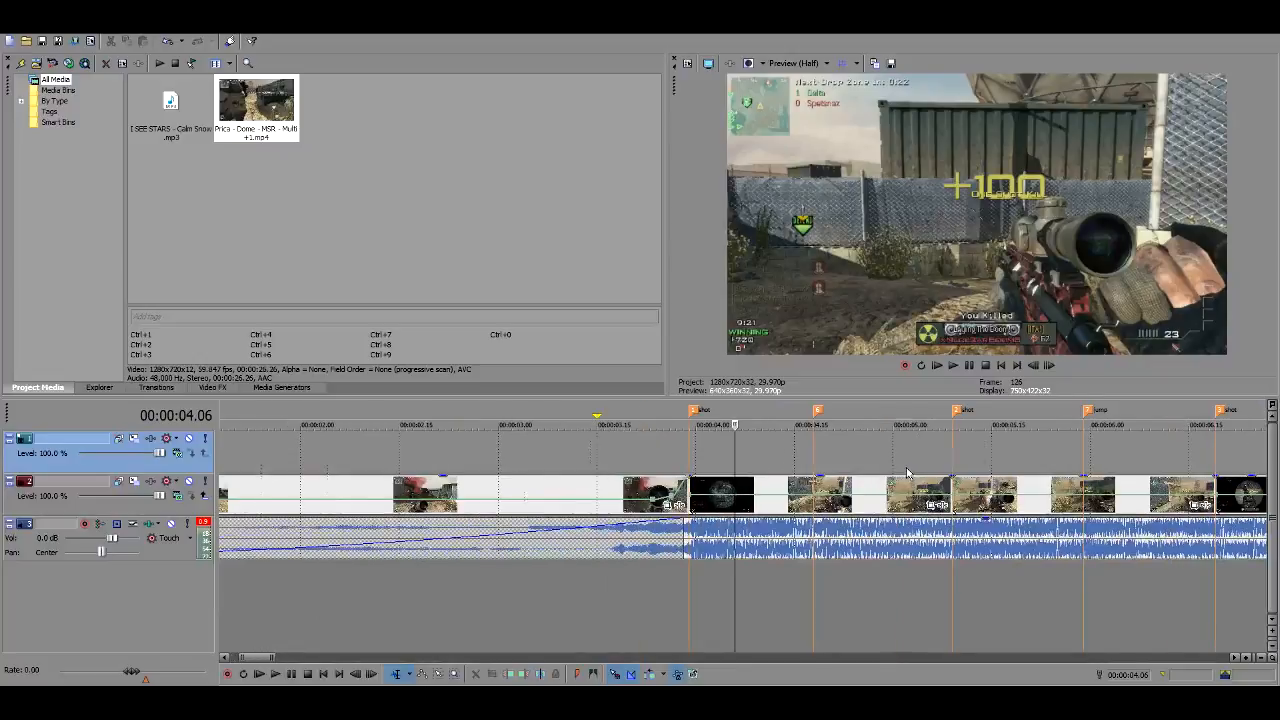
{"action": "left_click", "coordinate": [821, 455]}
{"action": "scroll", "coordinate": [821, 455], "scroll_direction": "down", "scroll_amount": 3}
{"action": "scroll", "coordinate": [897, 467], "scroll_direction": "up", "scroll_amount": 5}
{"action": "scroll", "coordinate": [897, 467], "scroll_direction": "down", "scroll_amount": 4}
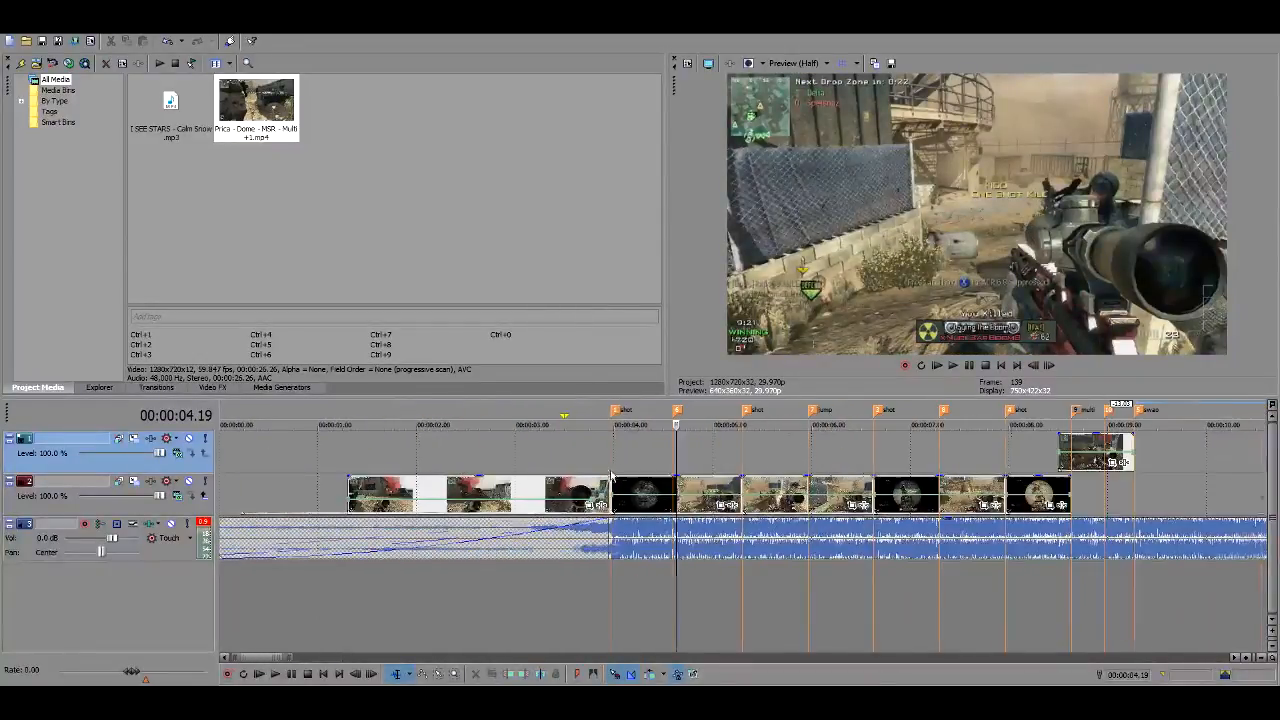
{"action": "left_click", "coordinate": [447, 456]}
{"action": "key", "text": "space"}
{"action": "key", "text": "Return"}
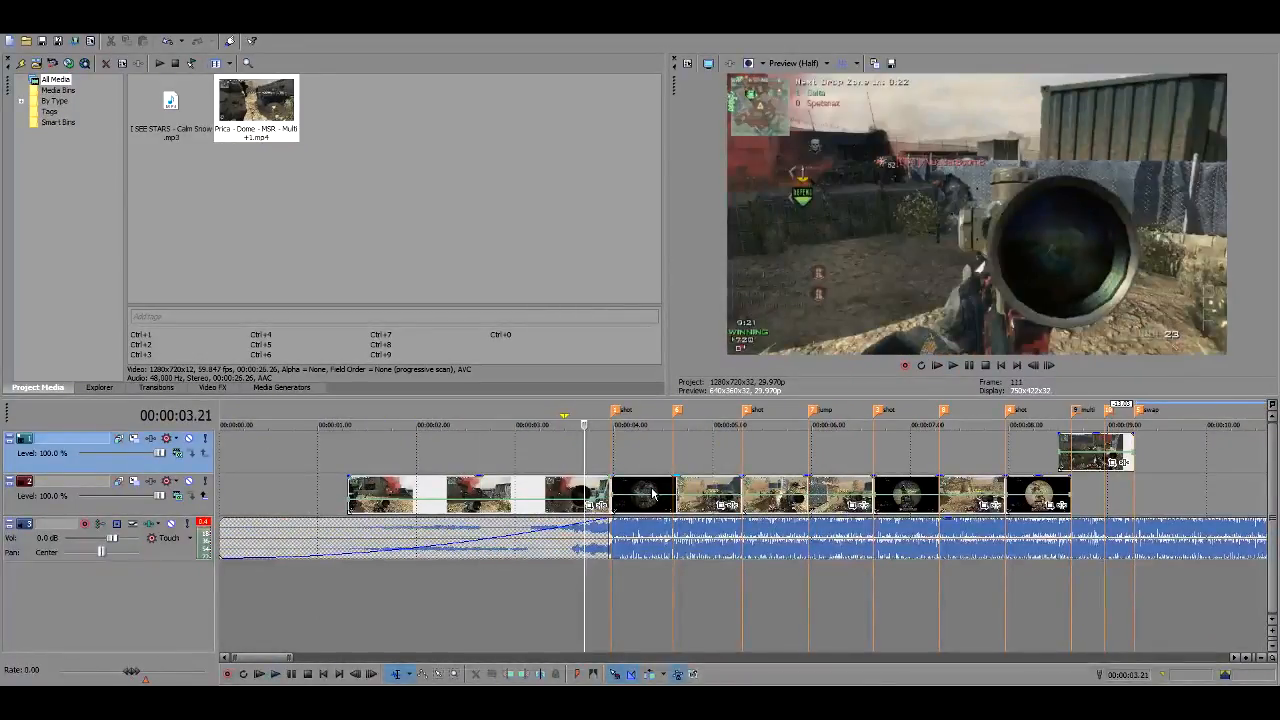
- Move the second gameplay piece out of the way onto track 1, play the first piece alone, and move the second piece back
{"action": "left_click_drag", "start_coordinate": [646, 490], "coordinate": [778, 447]}
{"action": "key", "text": "space"}
{"action": "left_click", "coordinate": [449, 466]}
{"action": "left_click", "coordinate": [312, 466]}
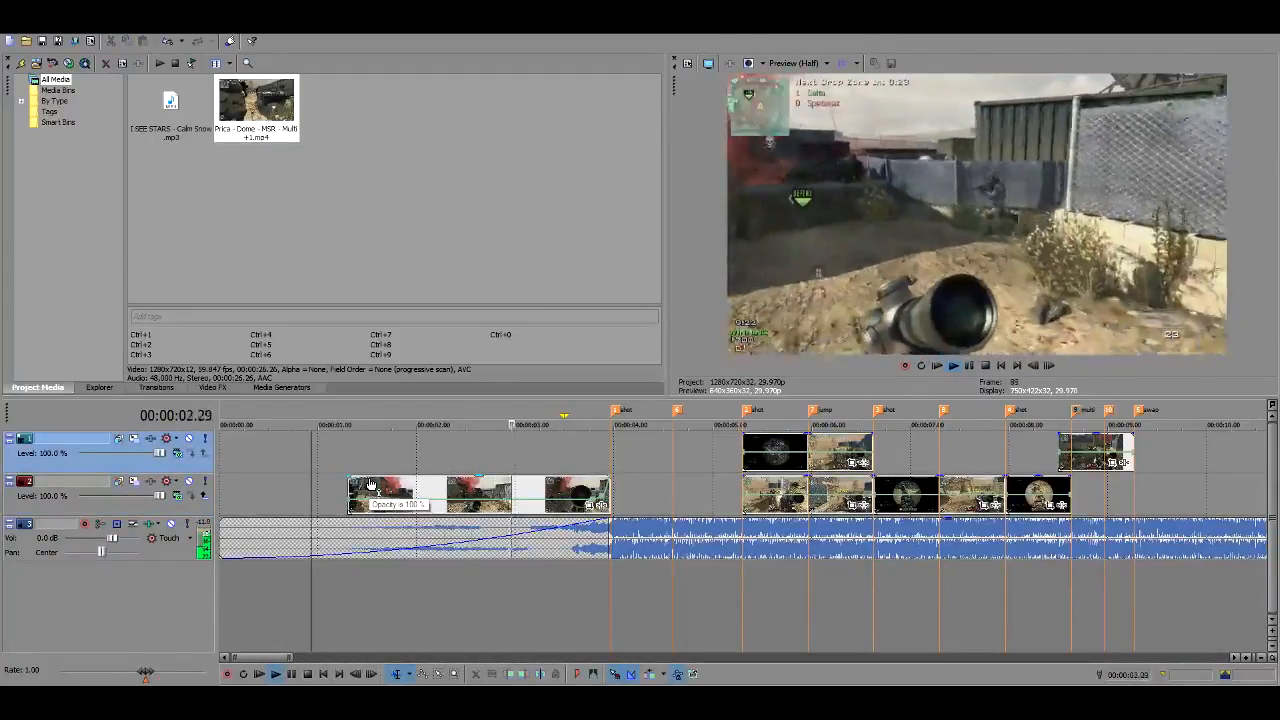
{"action": "key", "text": "space"}
{"action": "mouse_move", "coordinate": [783, 455]}
{"action": "left_mouse_down"}
{"action": "mouse_move", "coordinate": [714, 462]}
{"action": "mouse_move", "coordinate": [651, 495]}
{"action": "left_mouse_up"}
- Examine the first gameplay piece and the pieces around the first shot markers against the music waveform
{"action": "left_click", "coordinate": [617, 455]}
{"action": "scroll", "coordinate": [732, 453], "scroll_direction": "up", "scroll_amount": 2}
{"action": "left_click", "coordinate": [848, 446]}
{"action": "scroll", "coordinate": [848, 450], "scroll_direction": "down", "scroll_amount": 3}
{"action": "scroll", "coordinate": [845, 475], "scroll_direction": "up", "scroll_amount": 5}
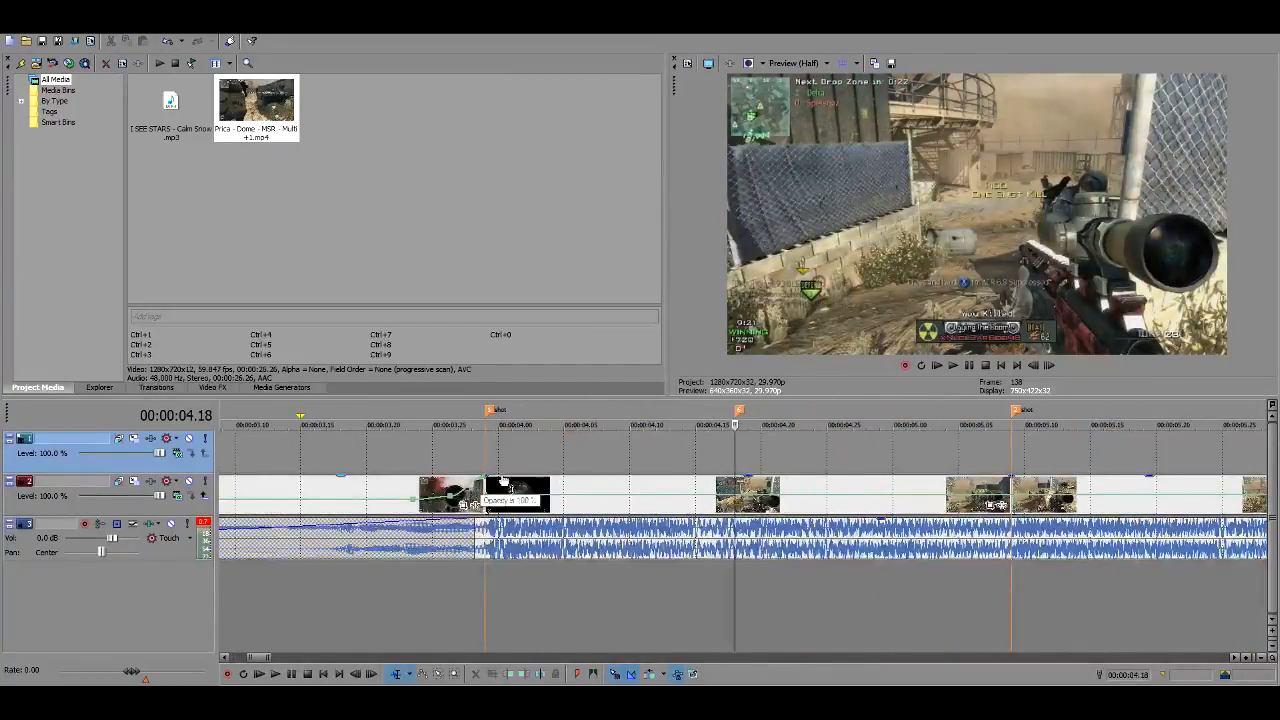
{"action": "scroll", "coordinate": [587, 494], "scroll_direction": "down", "scroll_amount": 3}
{"action": "scroll", "coordinate": [650, 497], "scroll_direction": "up", "scroll_amount": 3}
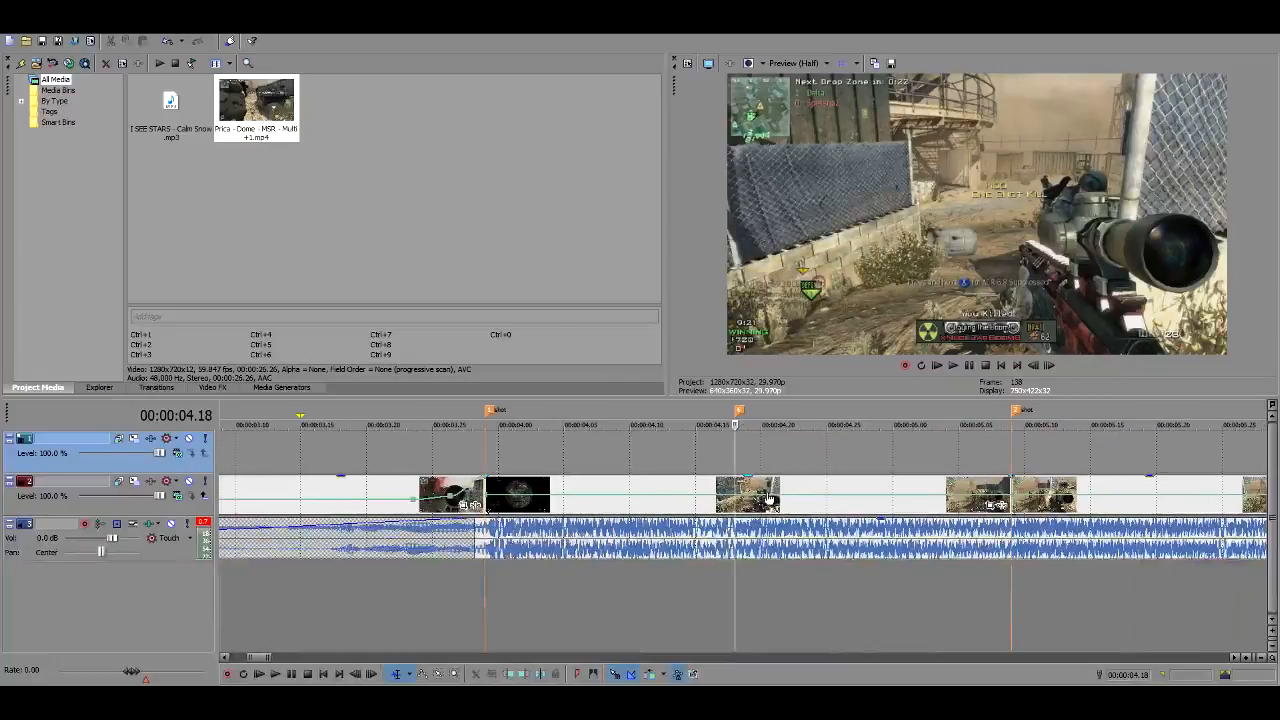
{"action": "scroll", "coordinate": [714, 500], "scroll_direction": "down", "scroll_amount": 1}
{"action": "left_click", "coordinate": [343, 462]}
{"action": "left_click", "coordinate": [434, 462]}
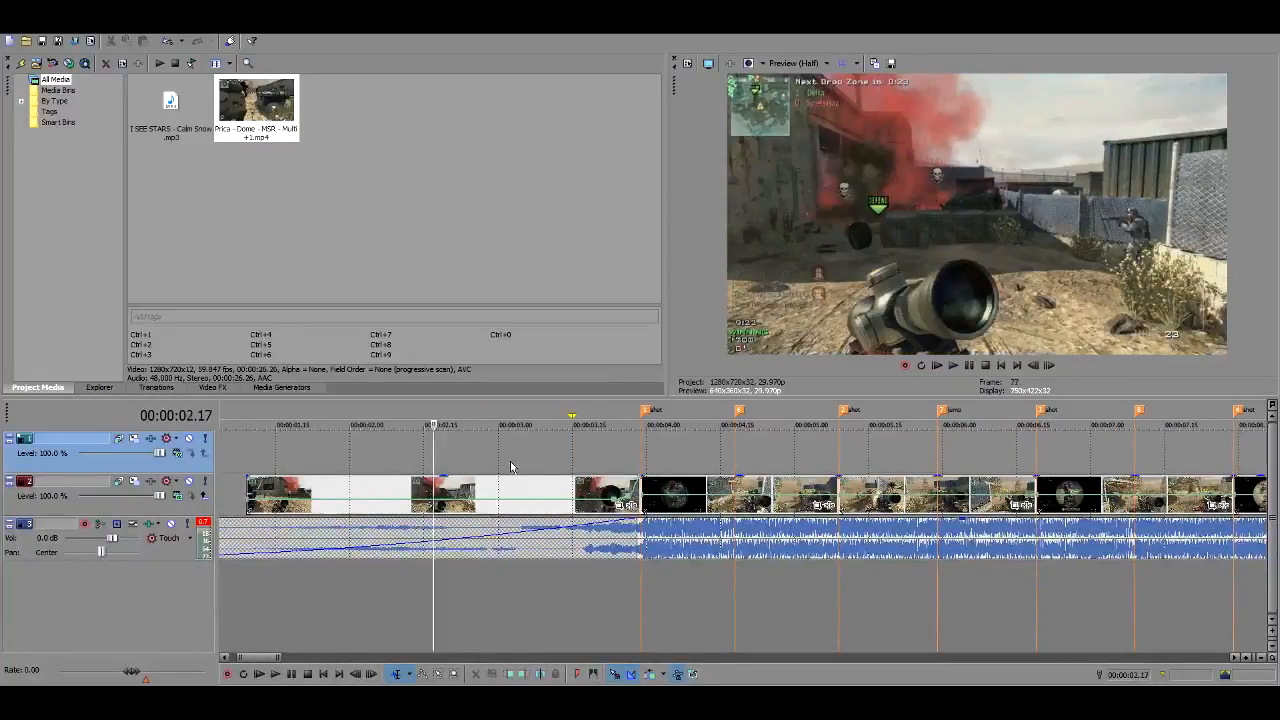
{"action": "left_click", "coordinate": [577, 462]}
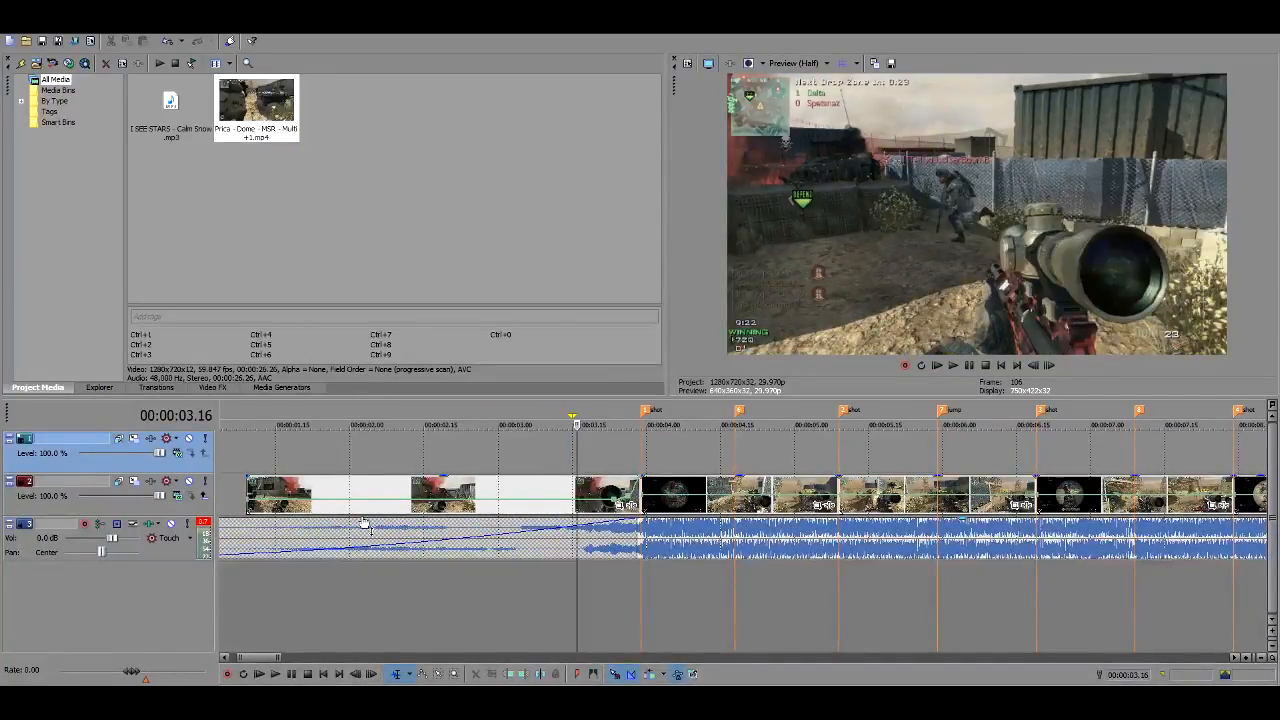
{"action": "scroll", "coordinate": [355, 530], "scroll_direction": "down", "scroll_amount": 3}
{"action": "scroll", "coordinate": [430, 545], "scroll_direction": "up", "scroll_amount": 2}
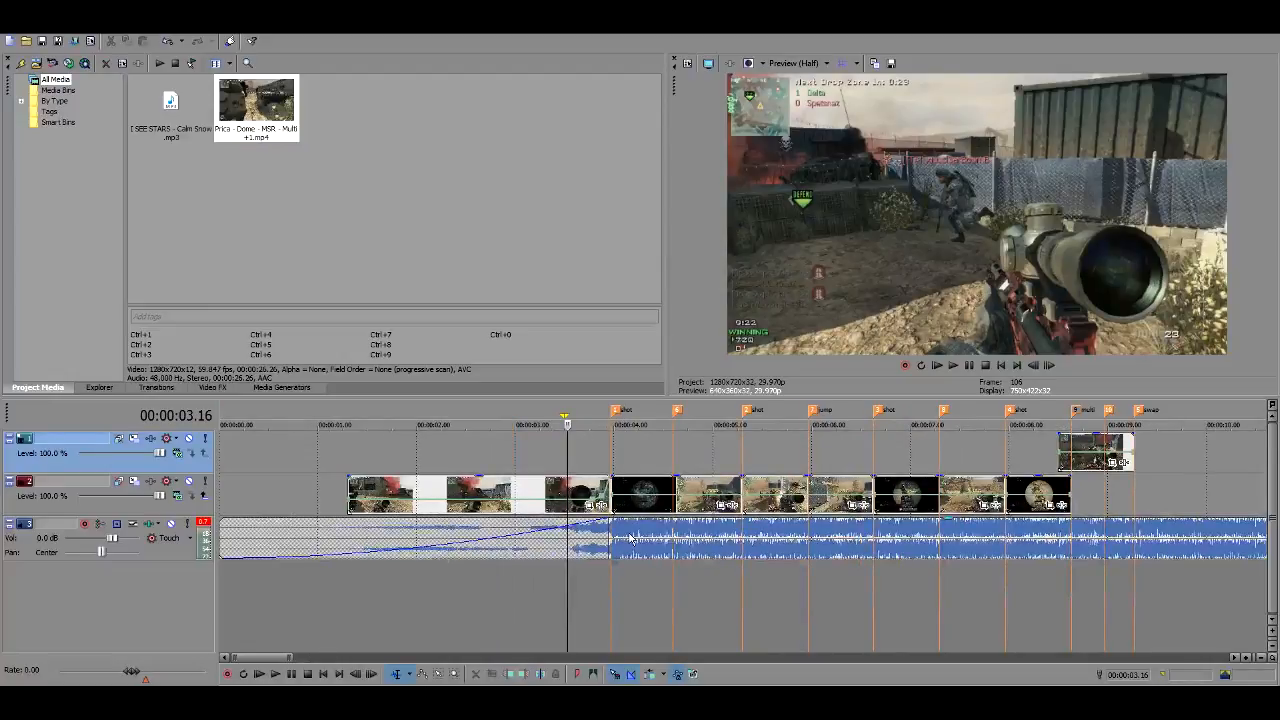
{"action": "scroll", "coordinate": [630, 540], "scroll_direction": "down", "scroll_amount": 3}
{"action": "scroll", "coordinate": [623, 543], "scroll_direction": "up", "scroll_amount": 4}
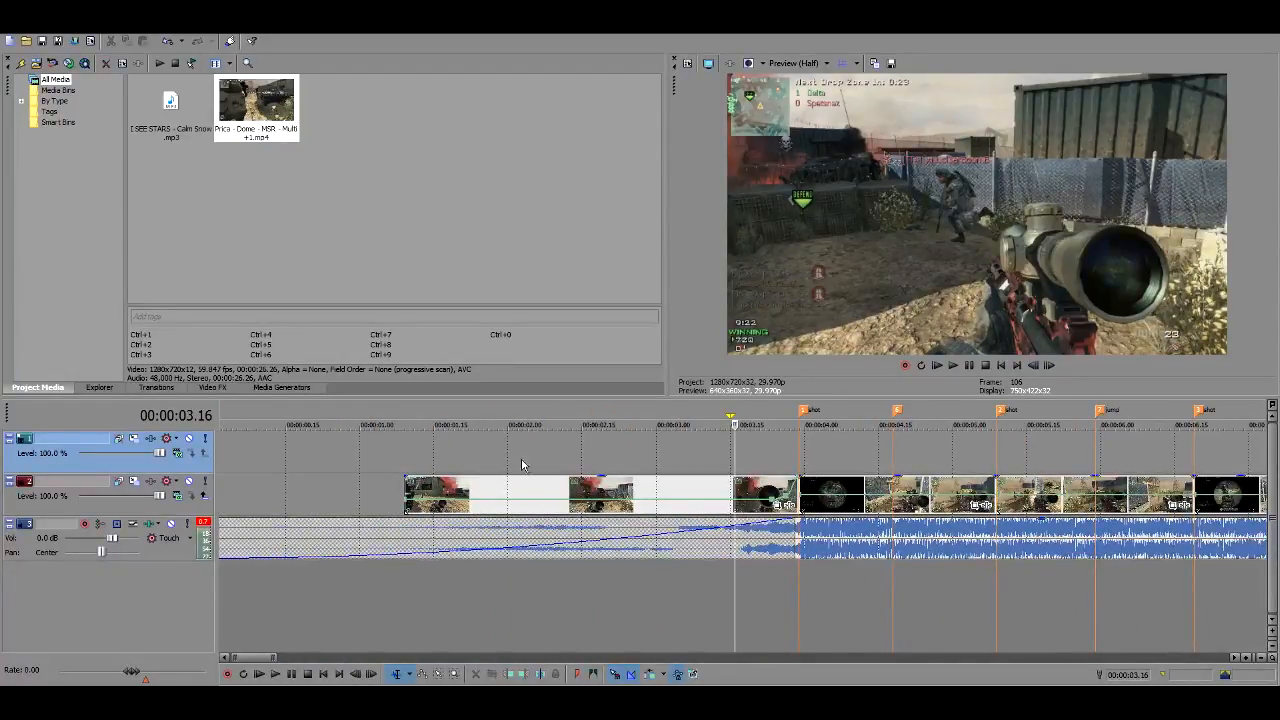
{"action": "scroll", "coordinate": [930, 516], "scroll_direction": "down", "scroll_amount": 3}
- Raise the velocity at the start of the second gameplay piece and add points that slow it down right after the first shot marker
{"action": "left_click", "coordinate": [402, 507]}
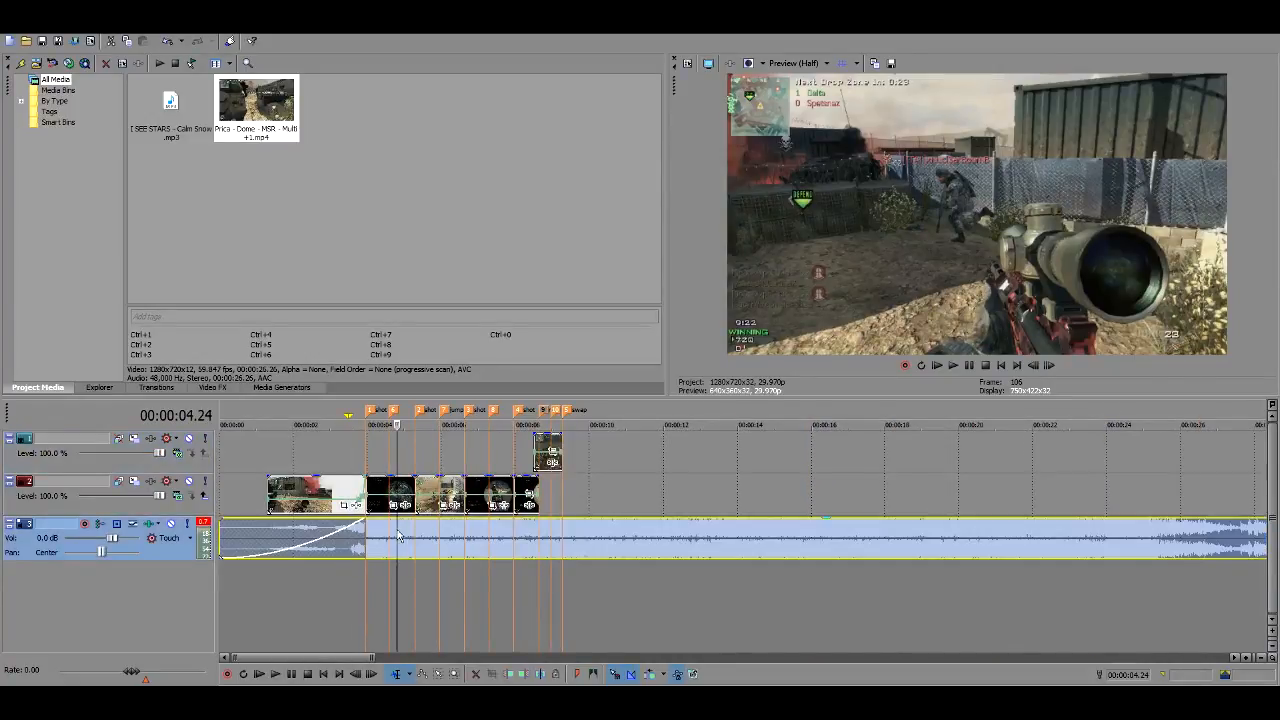
{"action": "scroll", "coordinate": [738, 533], "scroll_direction": "up", "scroll_amount": 5}
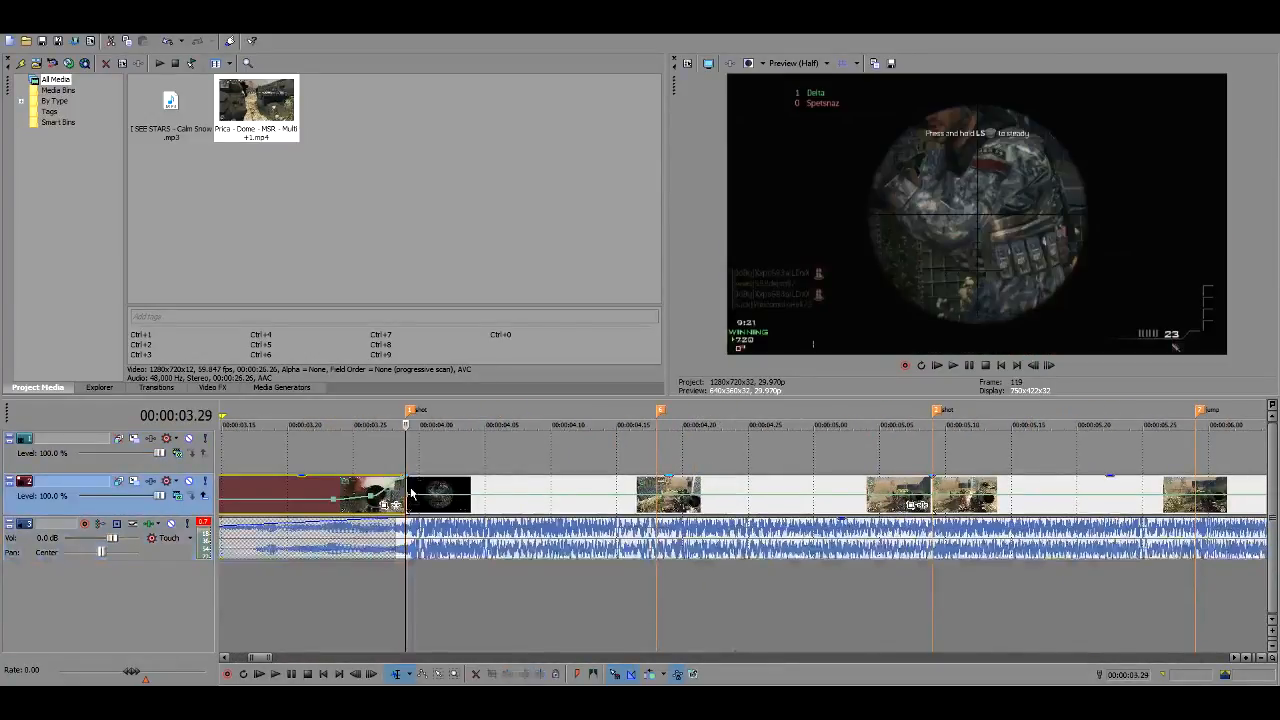
{"action": "left_click", "coordinate": [445, 453]}
{"action": "left_click", "coordinate": [485, 490]}
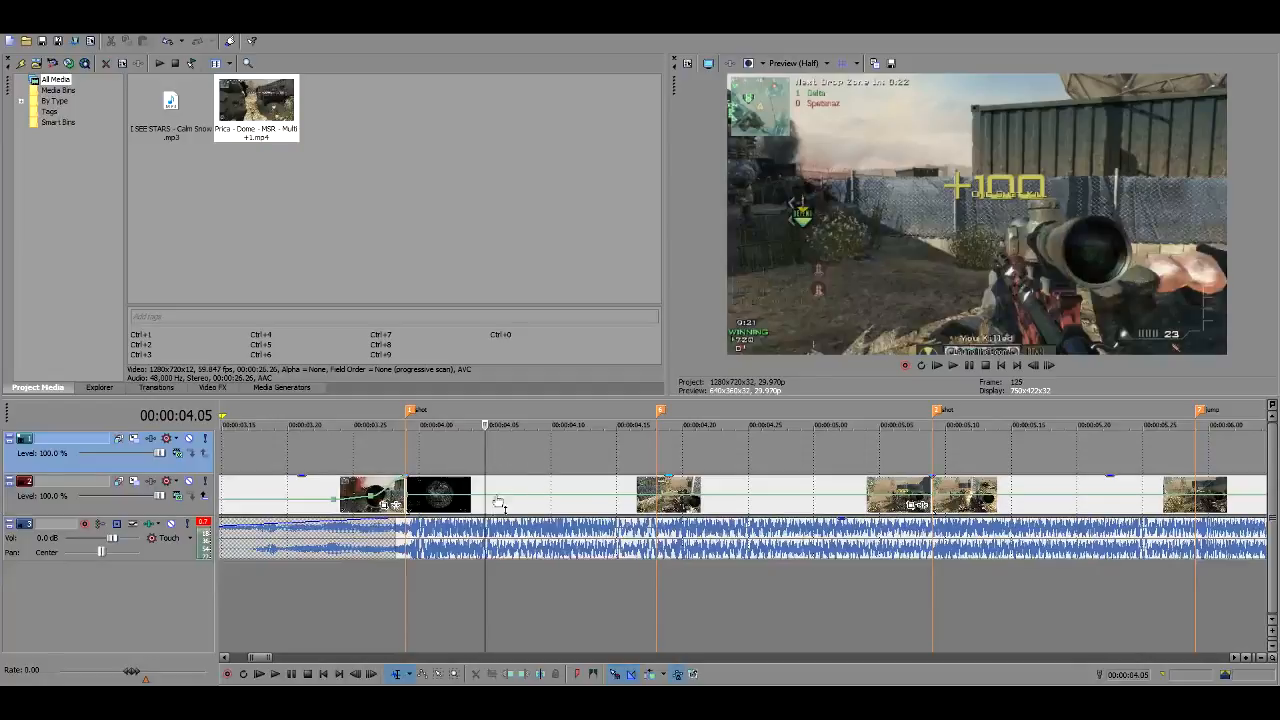
{"action": "left_click_drag", "start_coordinate": [447, 505], "coordinate": [432, 493]}
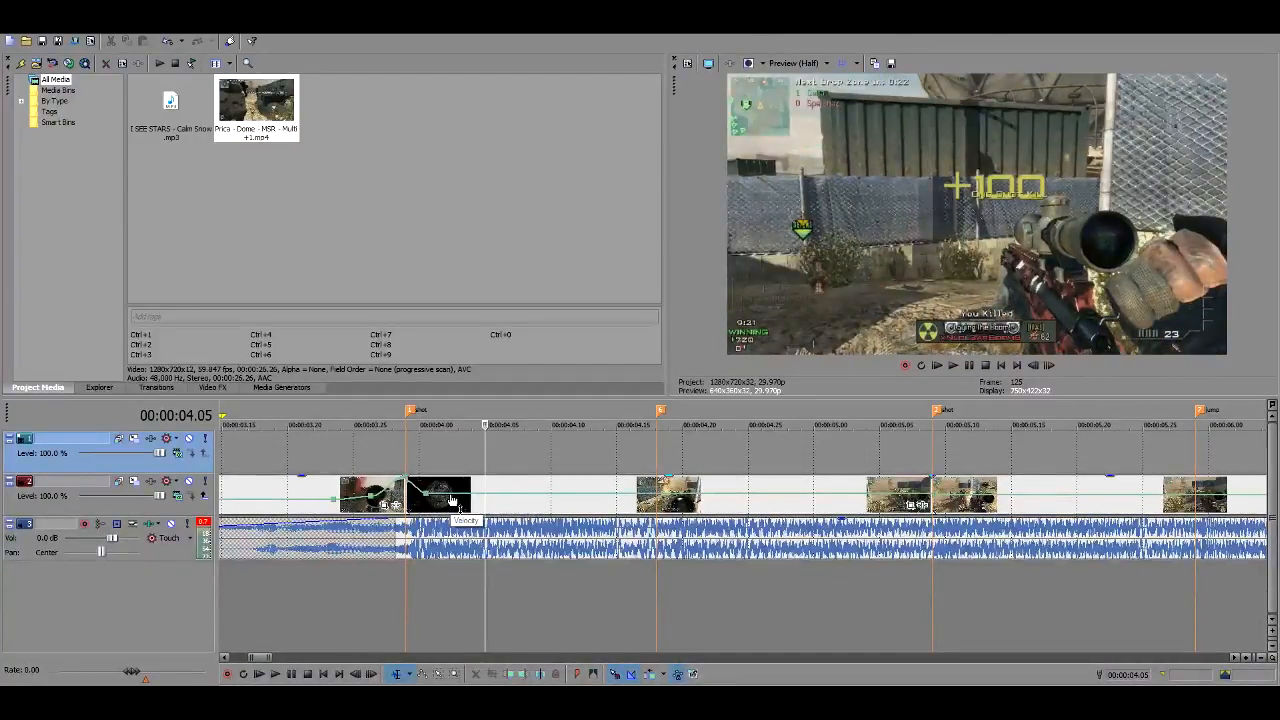
{"action": "right_click", "coordinate": [450, 498]}
{"action": "left_click", "coordinate": [535, 267]}
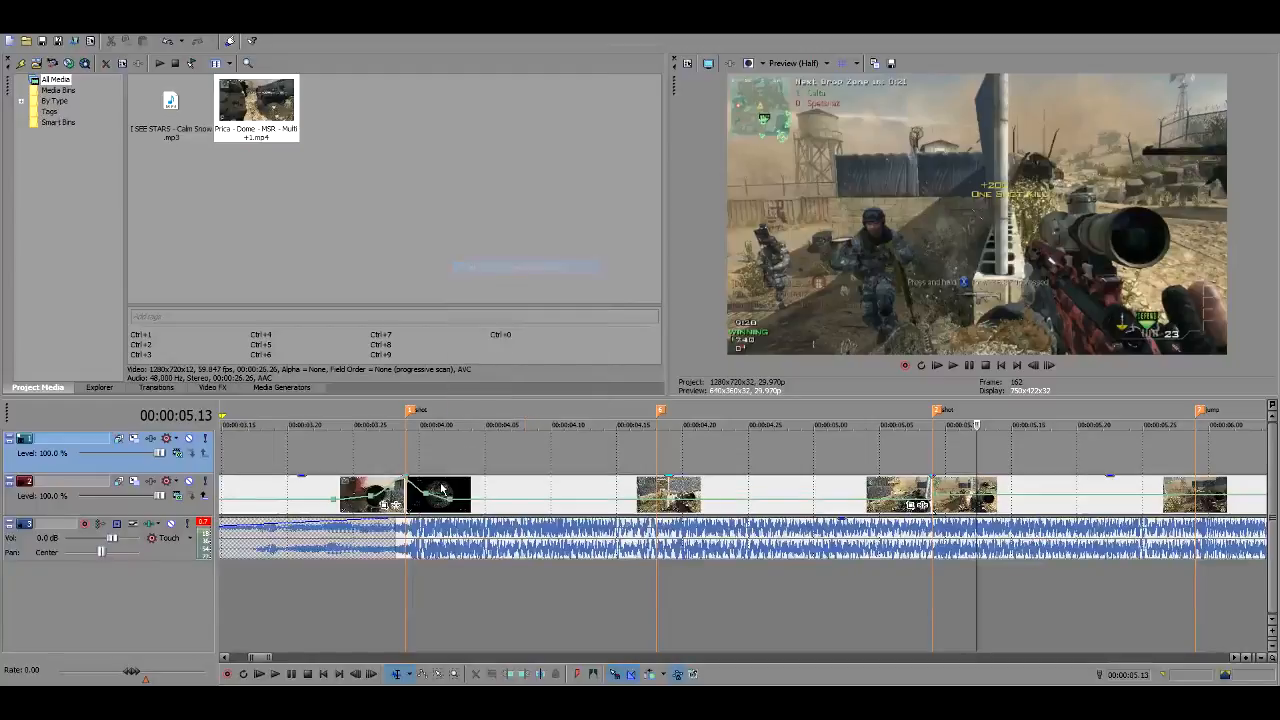
- Adjust the velocity points behind the start of the second gameplay piece so its speed eases down to the slow level
{"action": "left_click", "coordinate": [408, 491]}
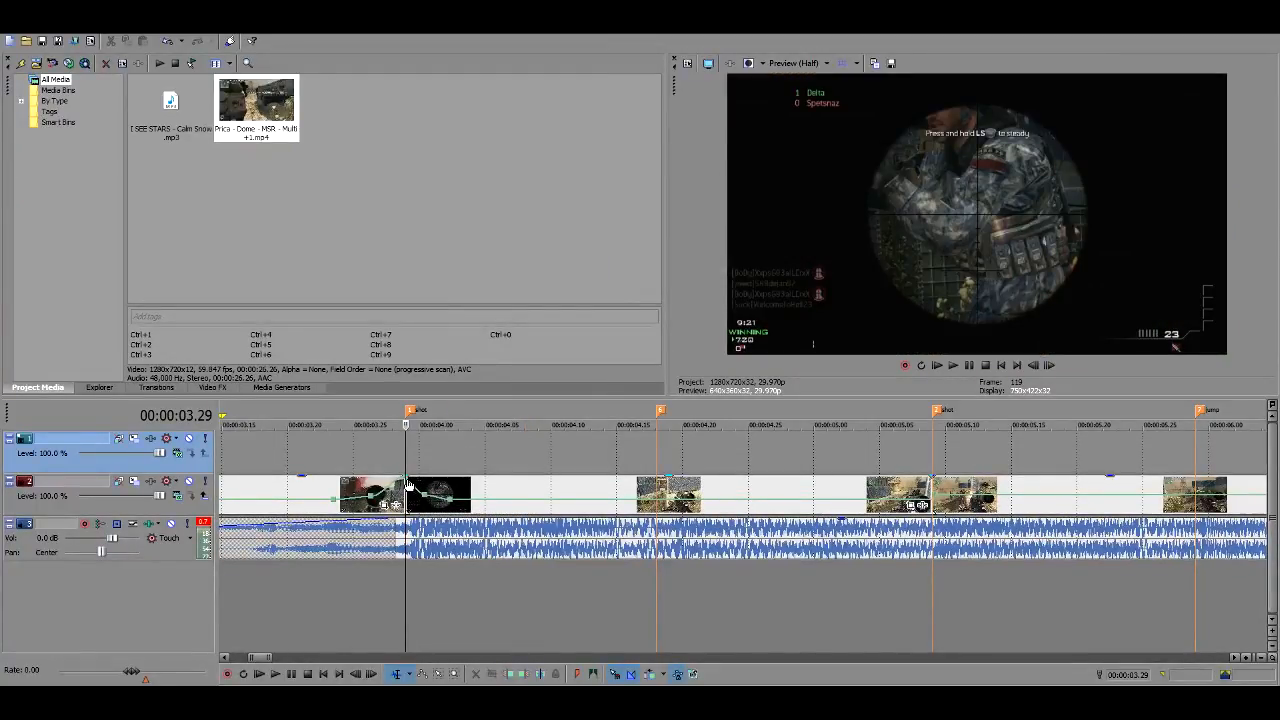
{"action": "left_click_drag", "start_coordinate": [420, 497], "coordinate": [453, 507]}
{"action": "right_click", "coordinate": [453, 507]}
{"action": "left_click", "coordinate": [514, 280]}
- Shape the second piece's velocity into a fast peak around the marker at 00:00:04.18, and ramp it up again toward the second shot marker
{"action": "left_click", "coordinate": [665, 488]}
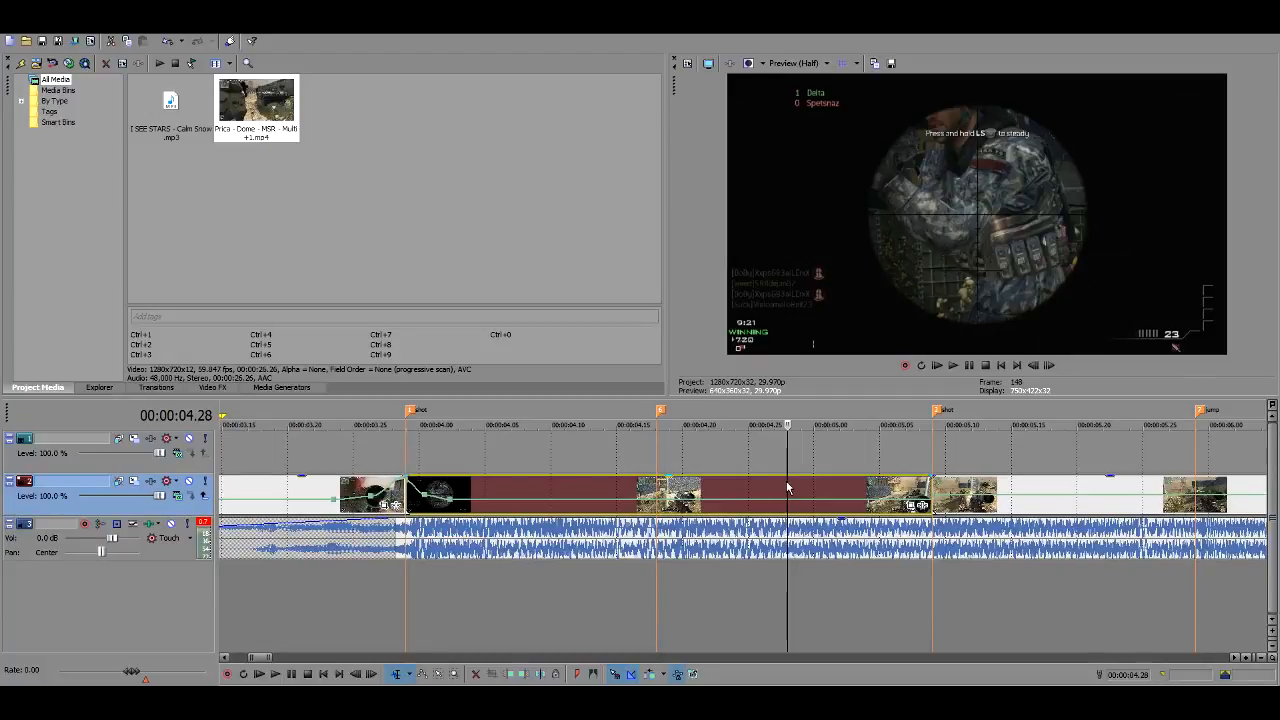
{"action": "double_click", "coordinate": [621, 500]}
{"action": "double_click", "coordinate": [649, 501]}
{"action": "left_click_drag", "start_coordinate": [649, 503], "coordinate": [682, 500]}
{"action": "double_click", "coordinate": [687, 484]}
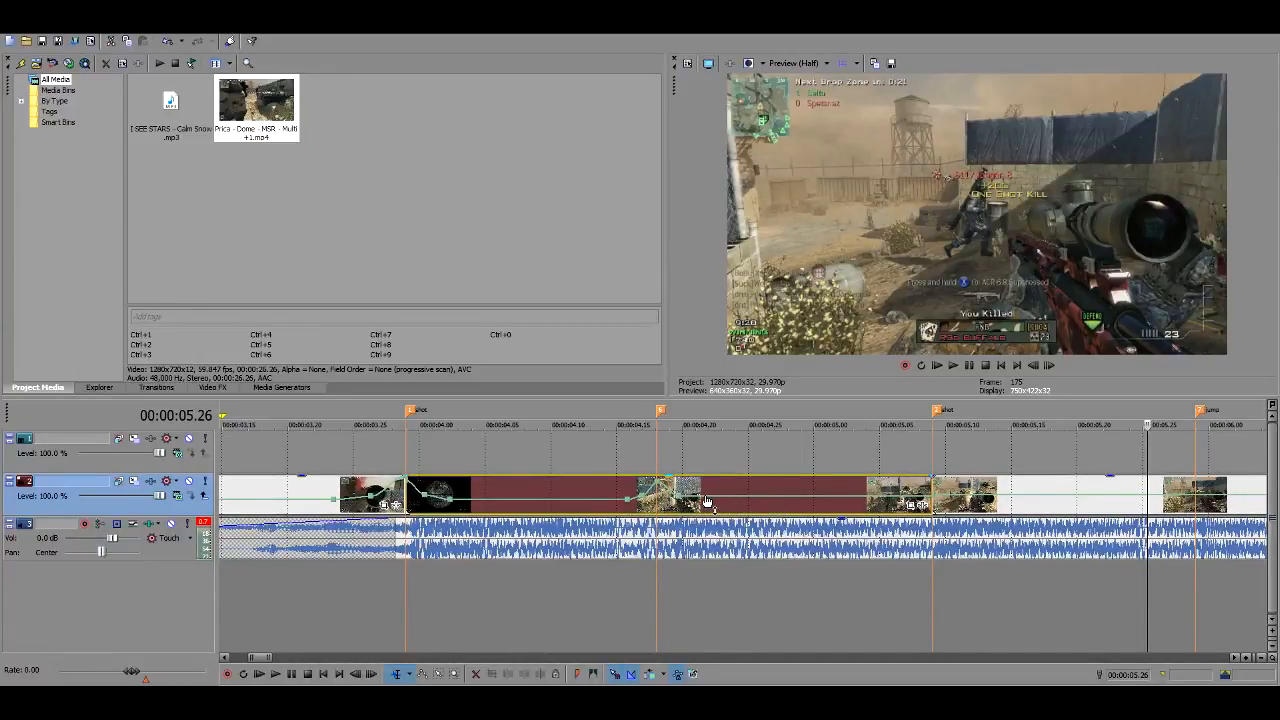
{"action": "right_click", "coordinate": [697, 503]}
{"action": "left_click", "coordinate": [760, 272]}
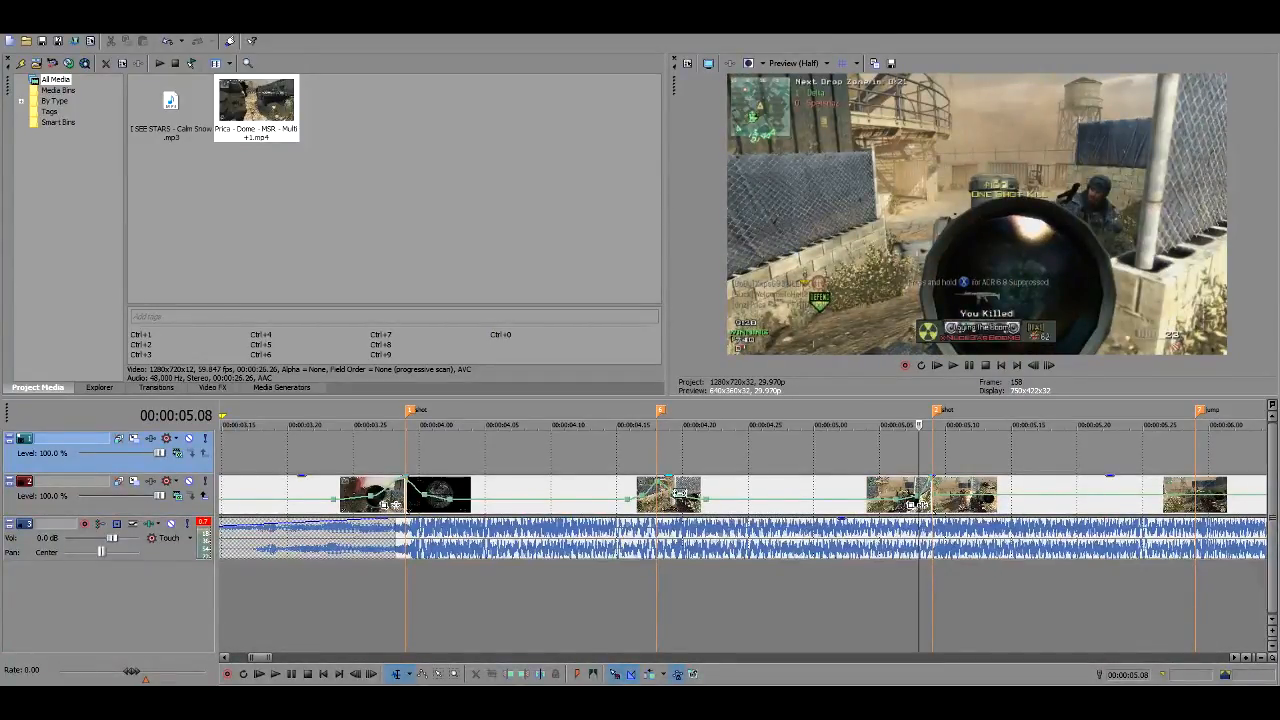
- Examine the velocity curve of the second gameplay piece around its three music markers
{"action": "left_click_drag", "start_coordinate": [629, 501], "coordinate": [396, 457]}
{"action": "mouse_move", "coordinate": [642, 506]}
{"action": "scroll", "coordinate": [1003, 512], "scroll_direction": "down", "scroll_amount": 6}
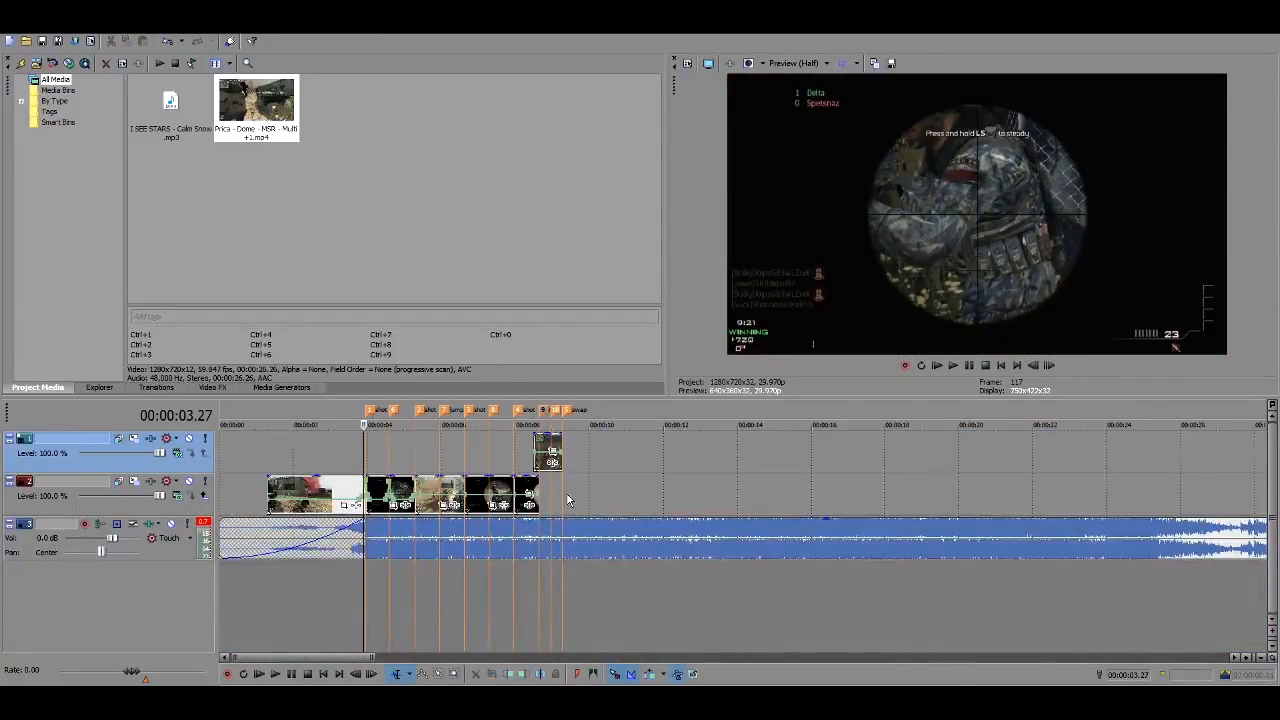
{"action": "scroll", "coordinate": [782, 487], "scroll_direction": "up", "scroll_amount": 8}
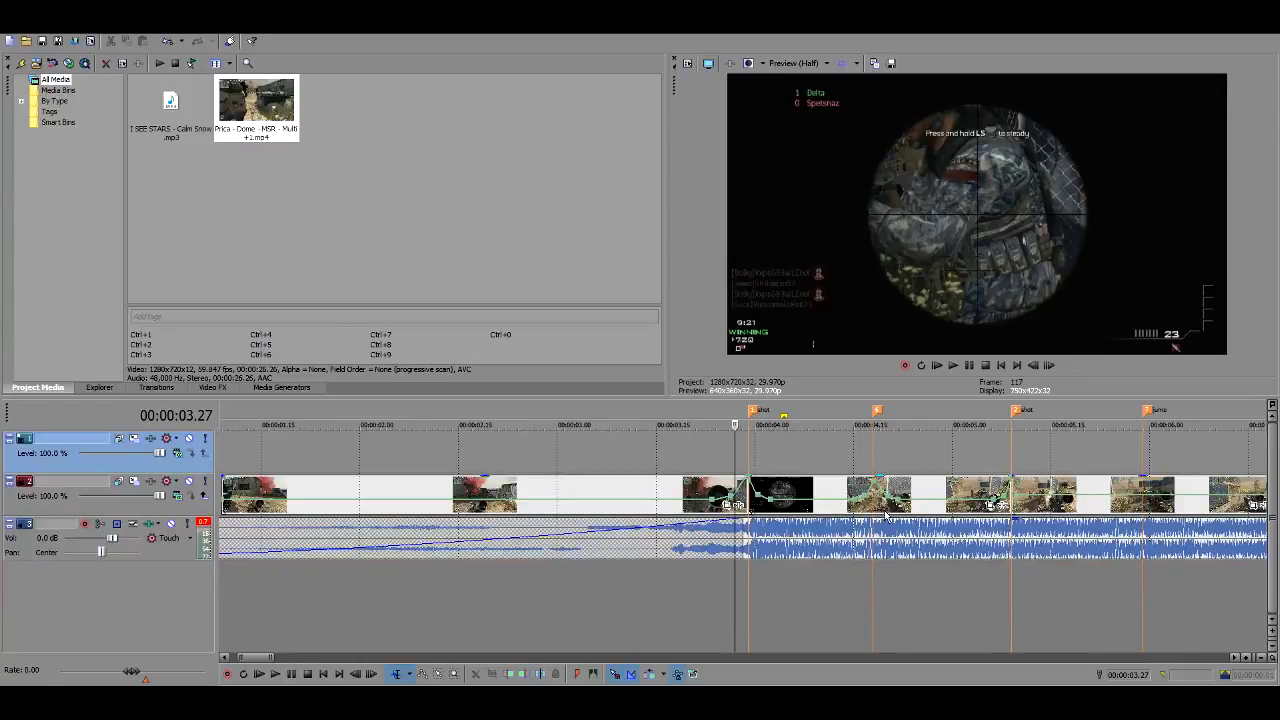
{"action": "left_click", "coordinate": [885, 512]}
{"action": "scroll", "coordinate": [890, 530], "scroll_direction": "up", "scroll_amount": 3}
{"action": "scroll", "coordinate": [848, 500], "scroll_direction": "down", "scroll_amount": 3}
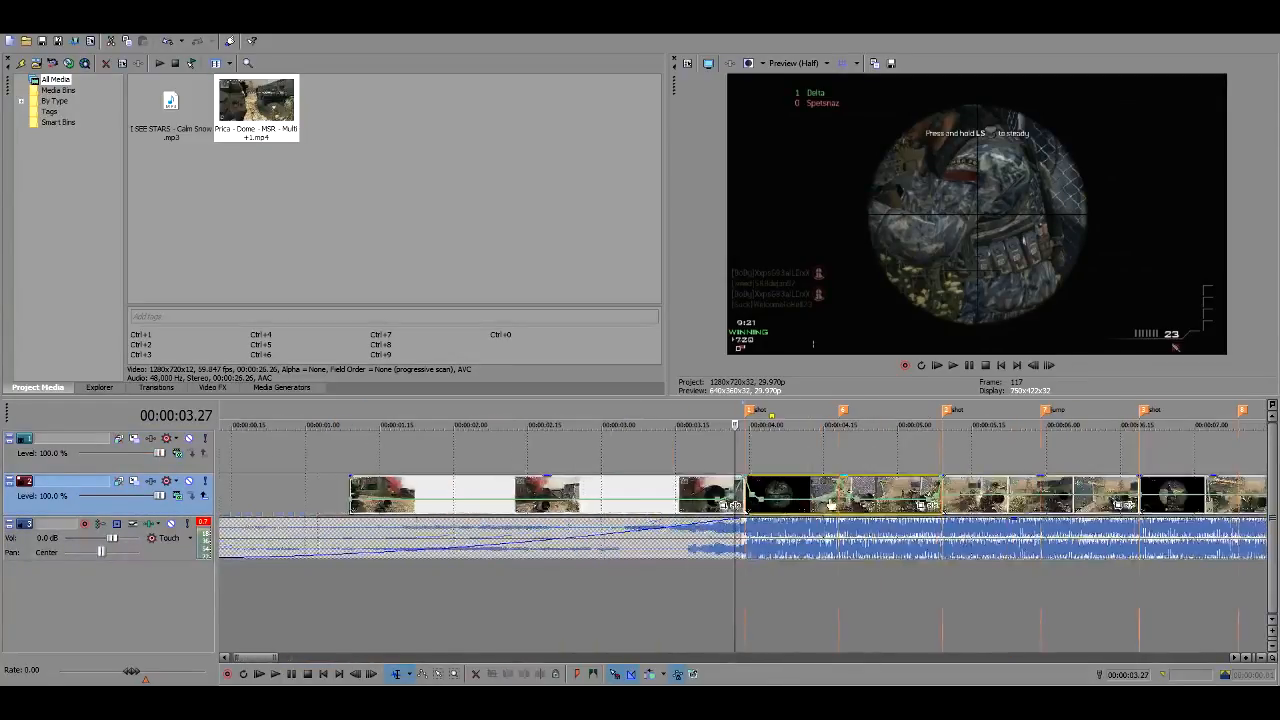
{"action": "left_click", "coordinate": [840, 500]}
{"action": "scroll", "coordinate": [790, 490], "scroll_direction": "up", "scroll_amount": 3}
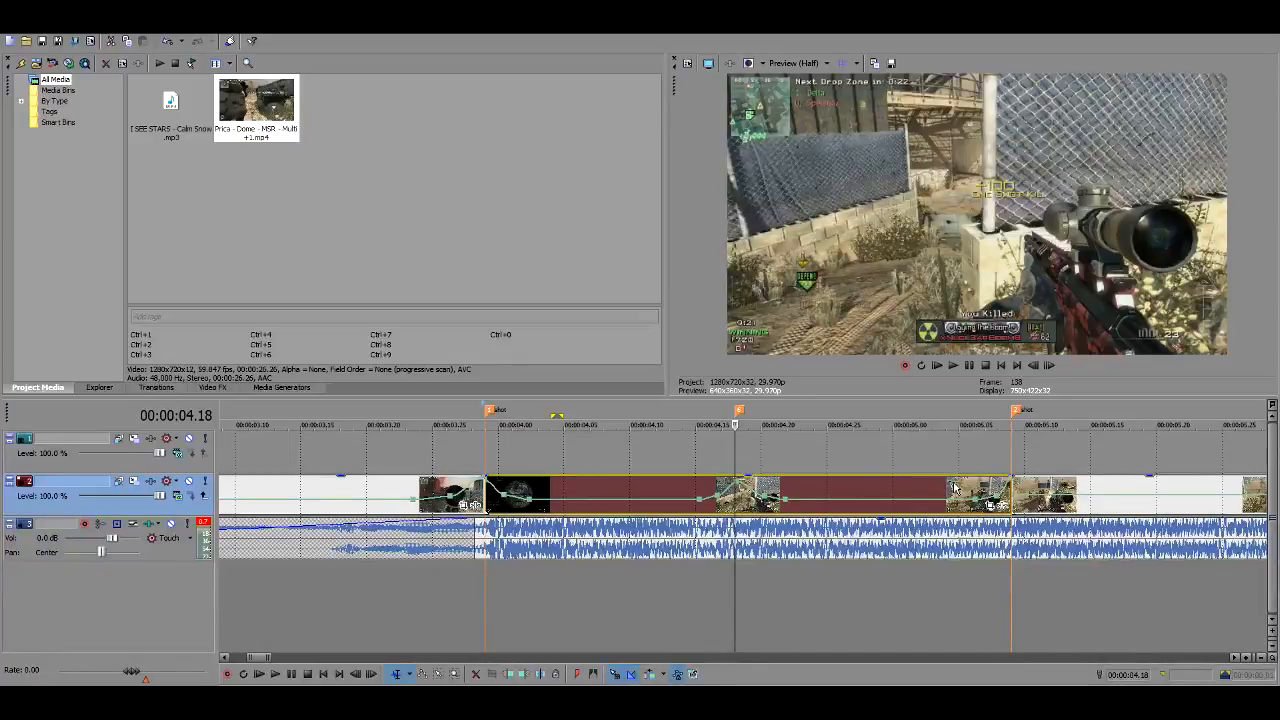
{"action": "left_click_drag", "start_coordinate": [792, 508], "coordinate": [1000, 500]}
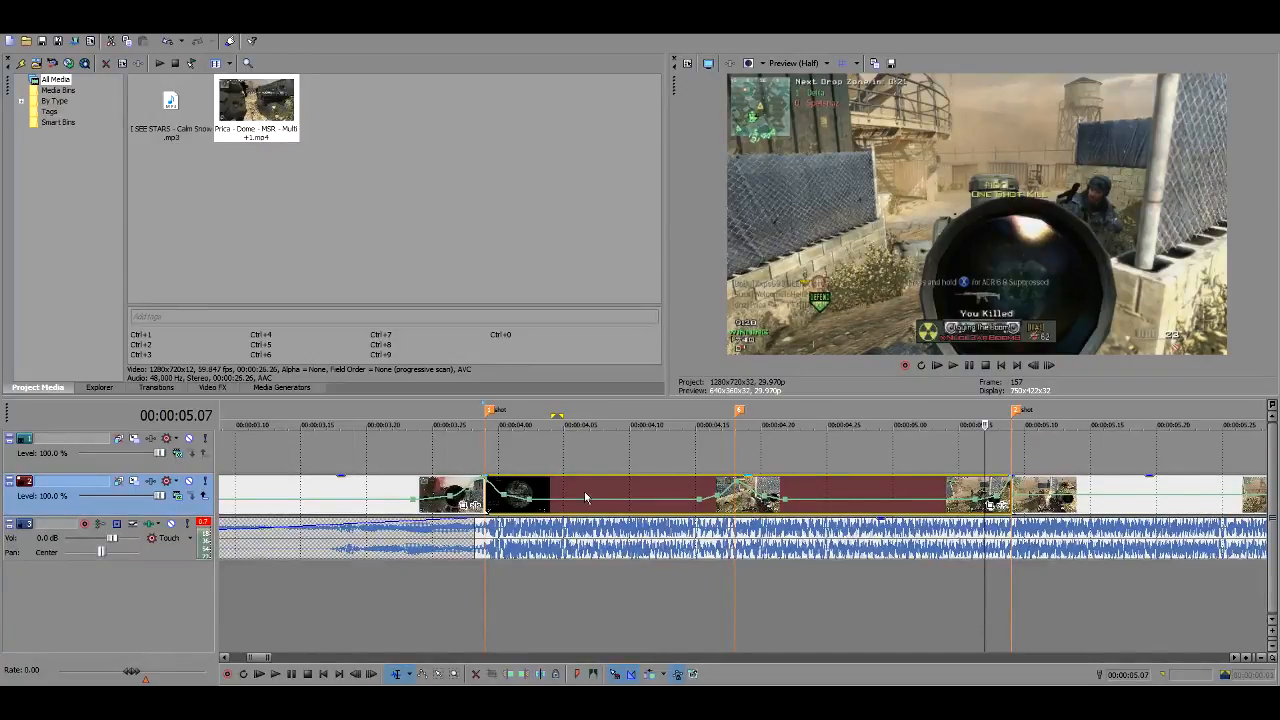
- Step frame by frame through the start of the second gameplay piece to examine its change of speed
{"action": "left_click", "coordinate": [491, 498]}
{"action": "key", "text": "Right"}
{"action": "key", "text": "Right"}
{"action": "key", "text": "Right"}
{"action": "key", "text": "Right"}
{"action": "key", "text": "Right"}
{"action": "key", "text": "Right"}
{"action": "key", "text": "Right"}
{"action": "key", "text": "Right"}
{"action": "key", "text": "Right"}
{"action": "key", "text": "Right"}
{"action": "key", "text": "Right"}
{"action": "key", "text": "Right"}
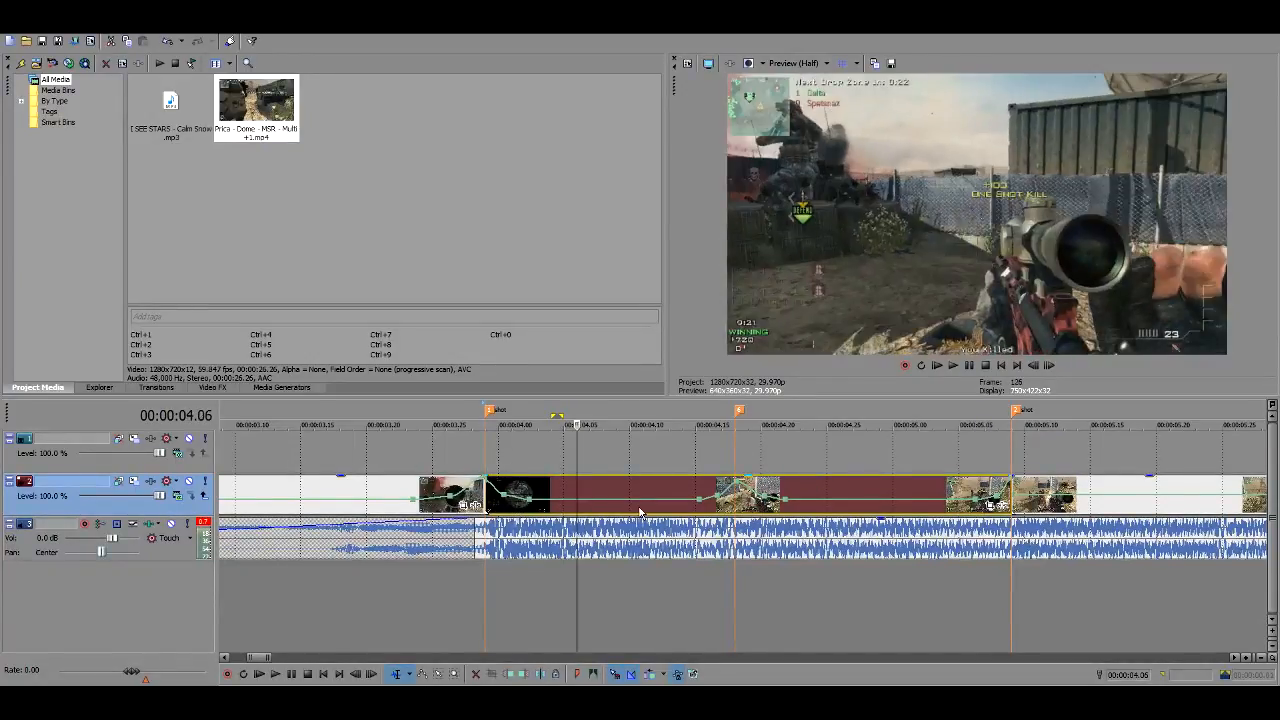
- Play the sequence from just before the first gameplay piece to check the velocity changes against the music
{"action": "scroll", "coordinate": [722, 512], "scroll_direction": "down", "scroll_amount": 5}
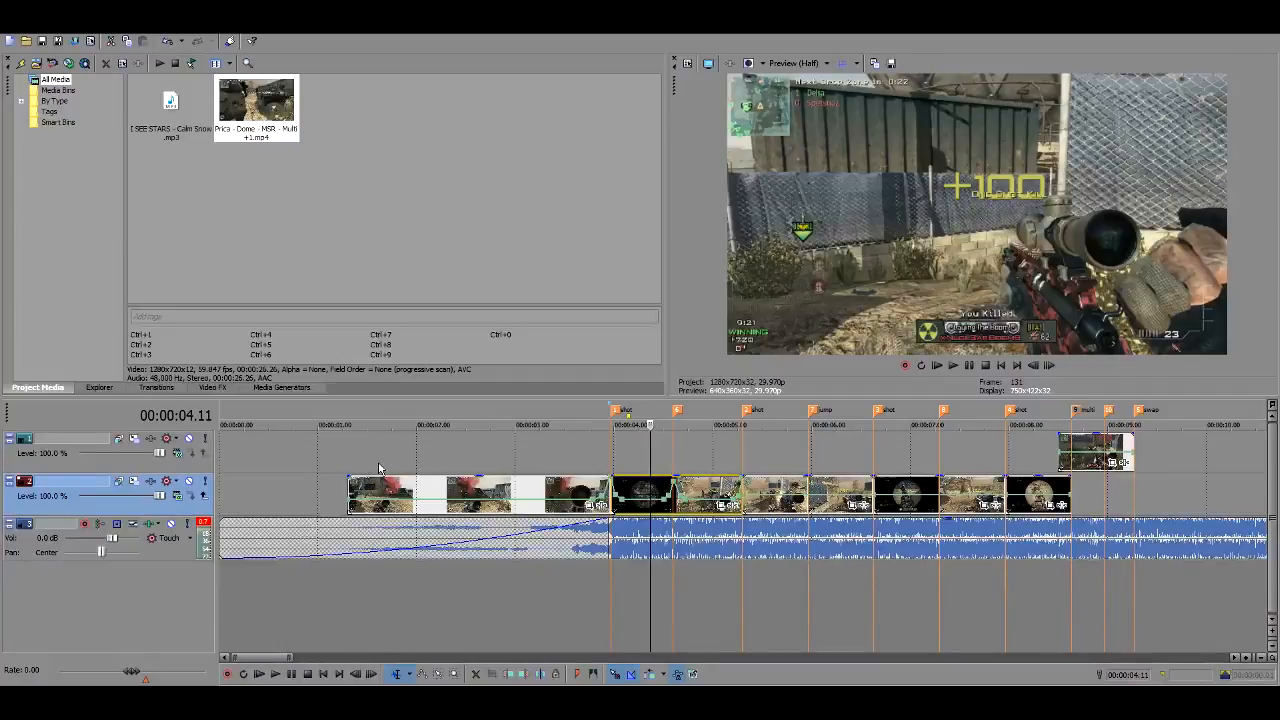
{"action": "left_click", "coordinate": [312, 462]}
{"action": "key", "text": "space"}
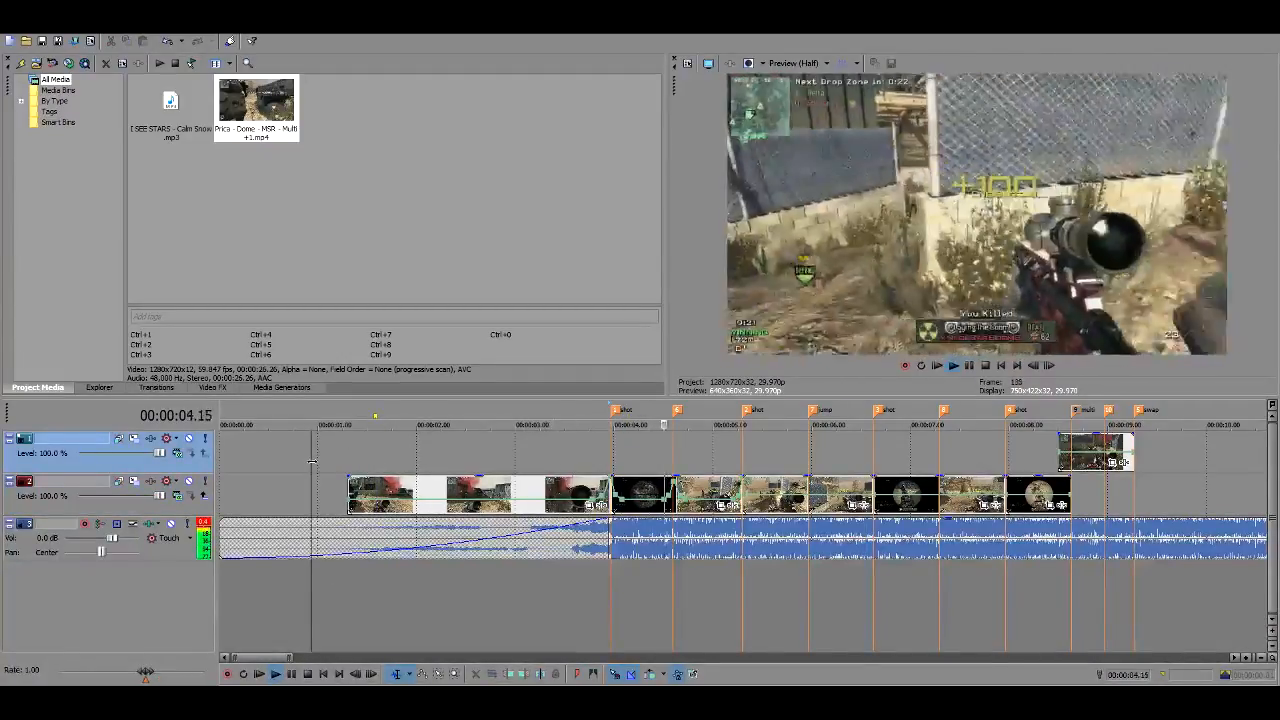
- Play the sequence from just before the first shot marker to check the second piece's speed changes against the music
{"action": "left_click", "coordinate": [566, 457]}
{"action": "key", "text": "space"}
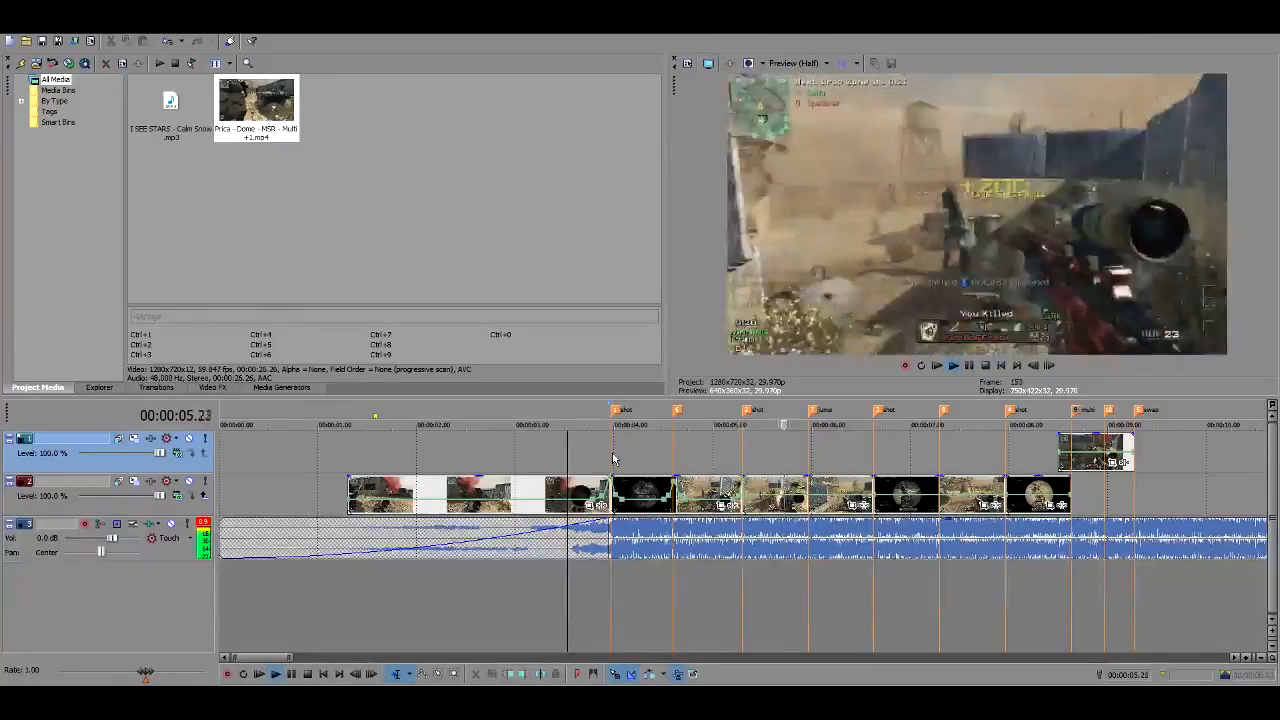
{"action": "scroll", "coordinate": [614, 457], "scroll_direction": "up", "scroll_amount": 3}
{"action": "scroll", "coordinate": [656, 460], "scroll_direction": "down", "scroll_amount": 1}
{"action": "left_click", "coordinate": [656, 458]}
{"action": "key", "text": "space"}
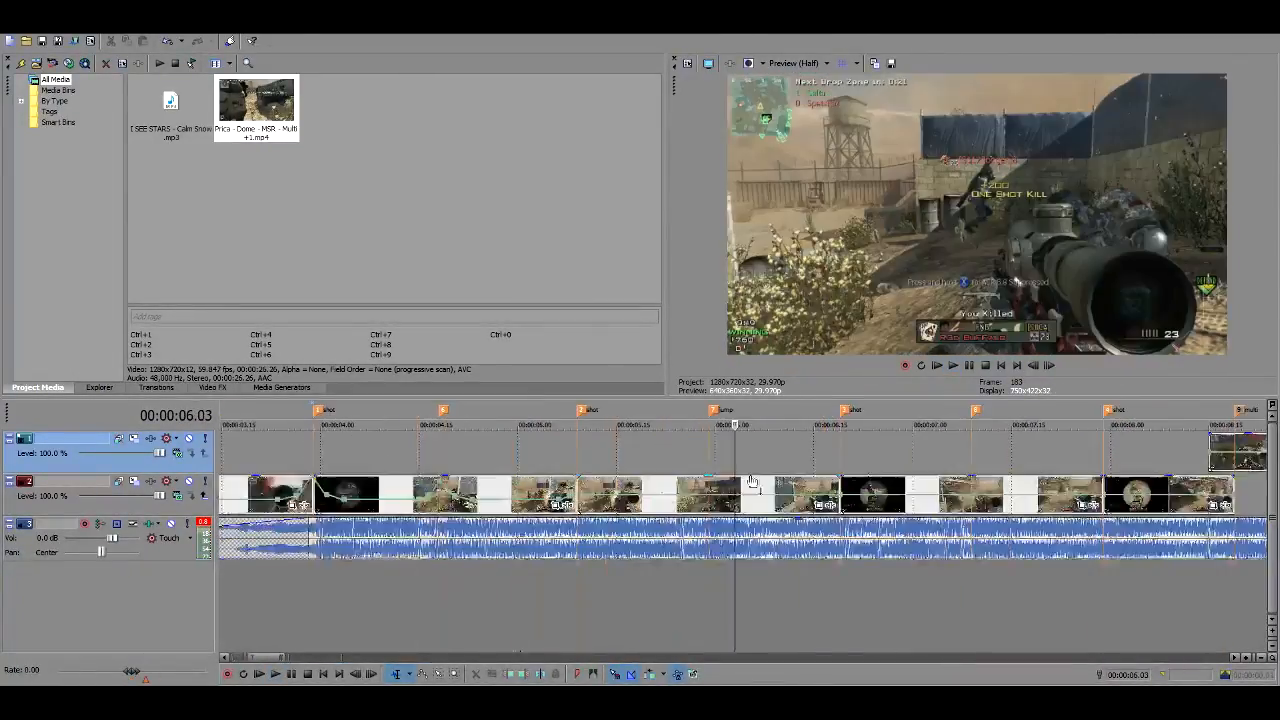
- Shape the third piece's velocity with a fast start, a peak at the jump marker and a ramp toward the third shot marker
{"action": "right_click", "coordinate": [535, 495]}
{"action": "left_click", "coordinate": [614, 266]}
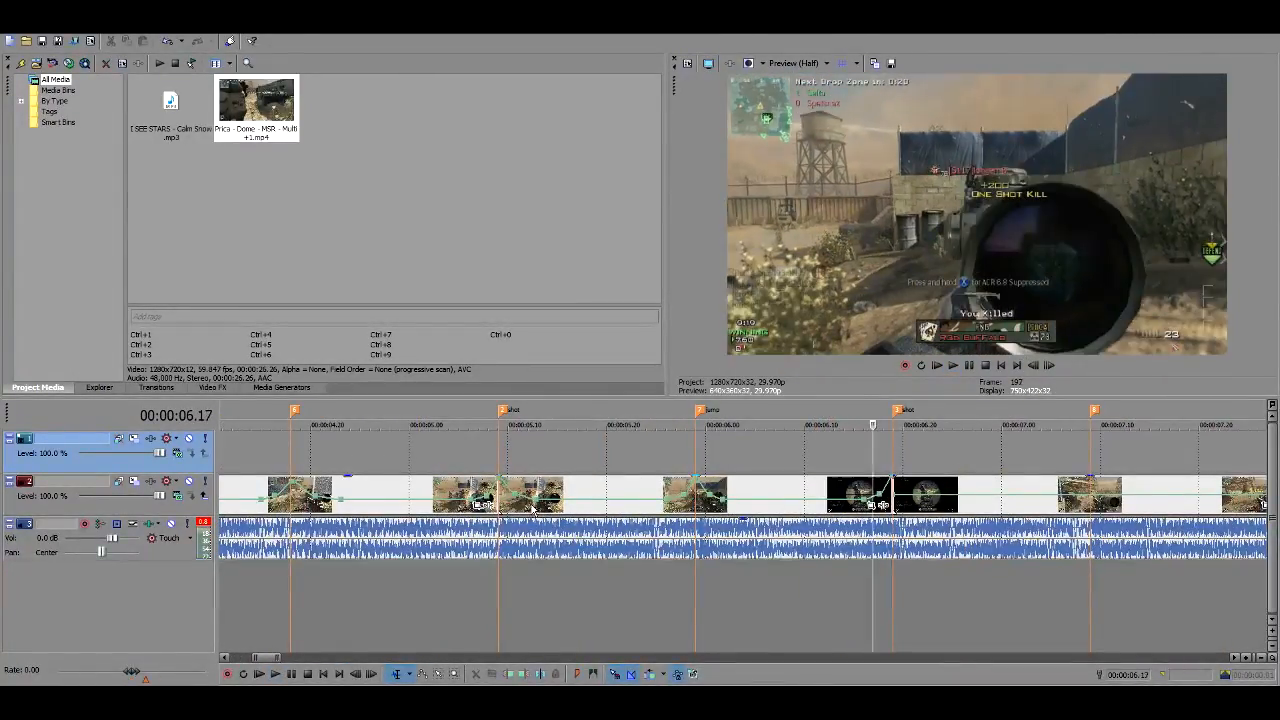
{"action": "key", "text": "space"}
{"action": "key", "text": "space"}
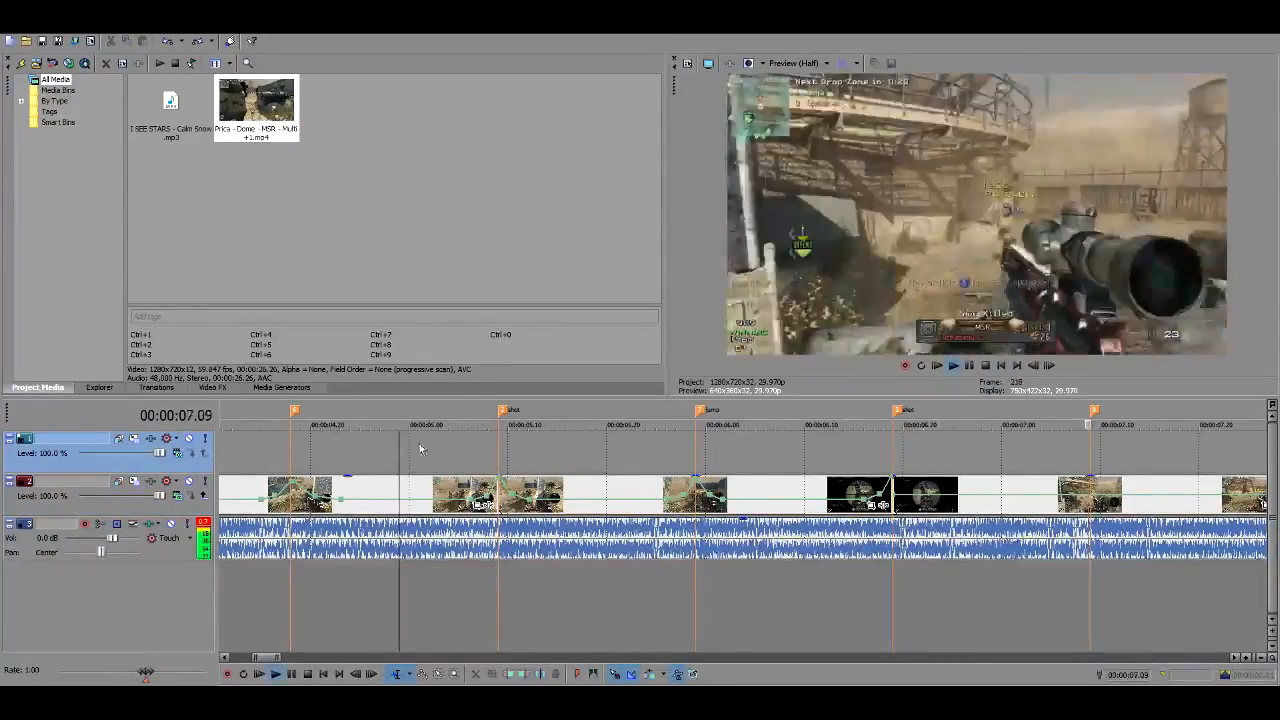
- Shape the fourth piece's velocity from a fast start down to 50%, with a mid-piece peak and a ramp toward the fourth shot marker
{"action": "scroll", "coordinate": [712, 507], "scroll_direction": "down", "scroll_amount": 1}
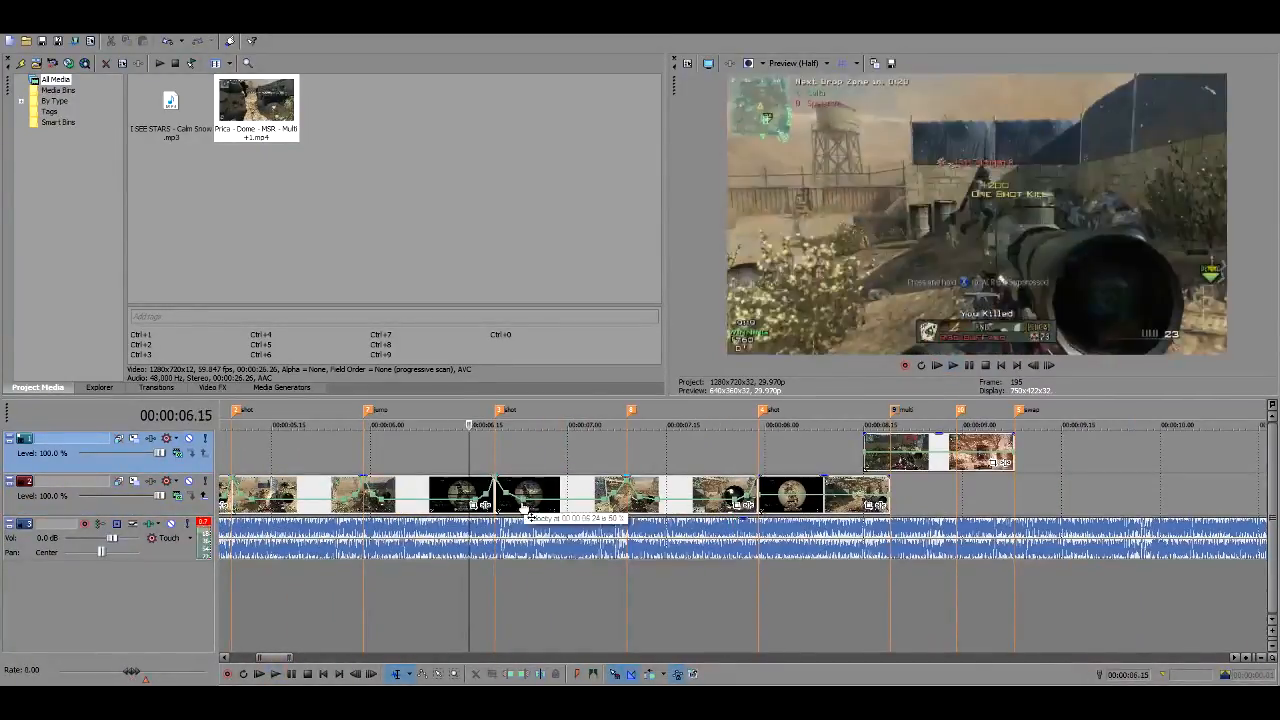
{"action": "scroll", "coordinate": [792, 510], "scroll_direction": "up", "scroll_amount": 2}
{"action": "scroll", "coordinate": [792, 510], "scroll_direction": "down", "scroll_amount": 2}
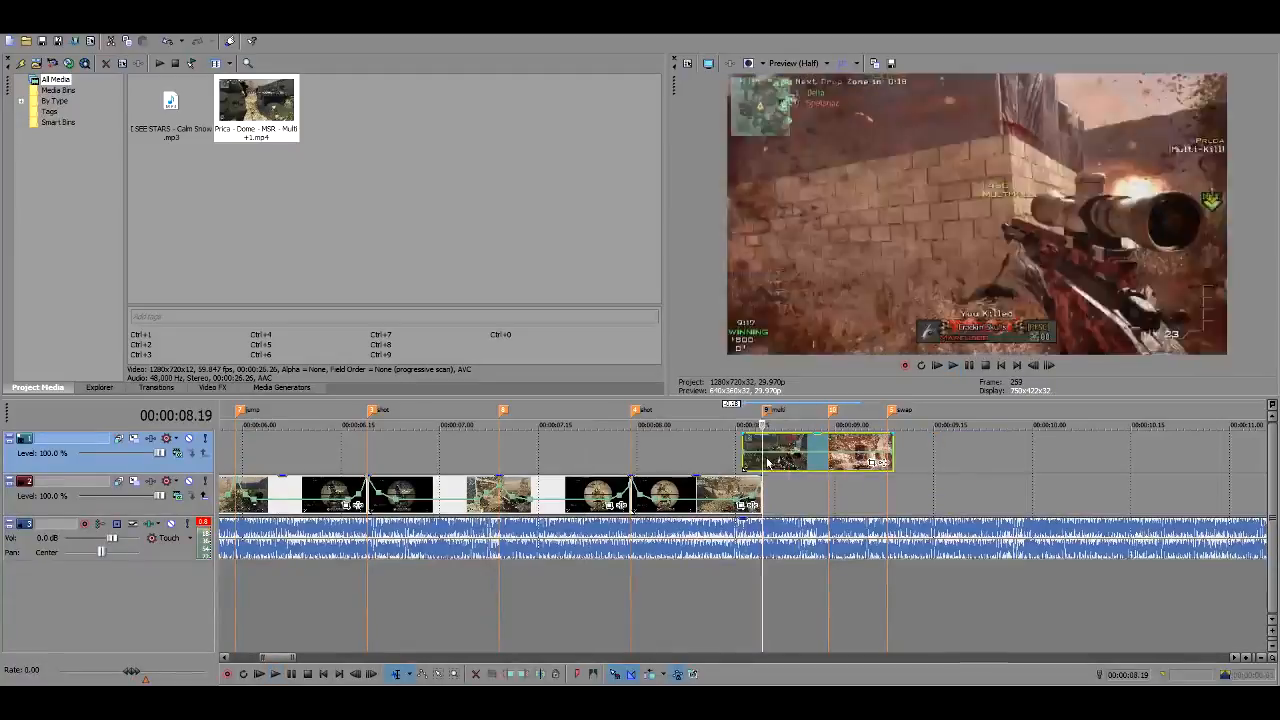
- Move the last gameplay clip down onto the main gameplay track, overlapping the end of the fifth piece as a crossfade at the multi marker
{"action": "scroll", "coordinate": [800, 480], "scroll_direction": "up", "scroll_amount": 3}
{"action": "left_click", "coordinate": [850, 455]}
{"action": "scroll", "coordinate": [968, 460], "scroll_direction": "down", "scroll_amount": 2}
{"action": "left_click_drag", "start_coordinate": [705, 452], "coordinate": [705, 492]}
{"action": "scroll", "coordinate": [700, 480], "scroll_direction": "down", "scroll_amount": 1}
- Shape the velocity of the last two pieces around the fourth shot, multi and swap markers, playing the section to check the timing
{"action": "left_click", "coordinate": [674, 453]}
{"action": "key", "text": "space"}
{"action": "scroll", "coordinate": [690, 465], "scroll_direction": "up", "scroll_amount": 3}
{"action": "left_click", "coordinate": [705, 486]}
{"action": "scroll", "coordinate": [705, 486], "scroll_direction": "down", "scroll_amount": 2}
{"action": "left_click", "coordinate": [590, 457]}
{"action": "key", "text": "space"}
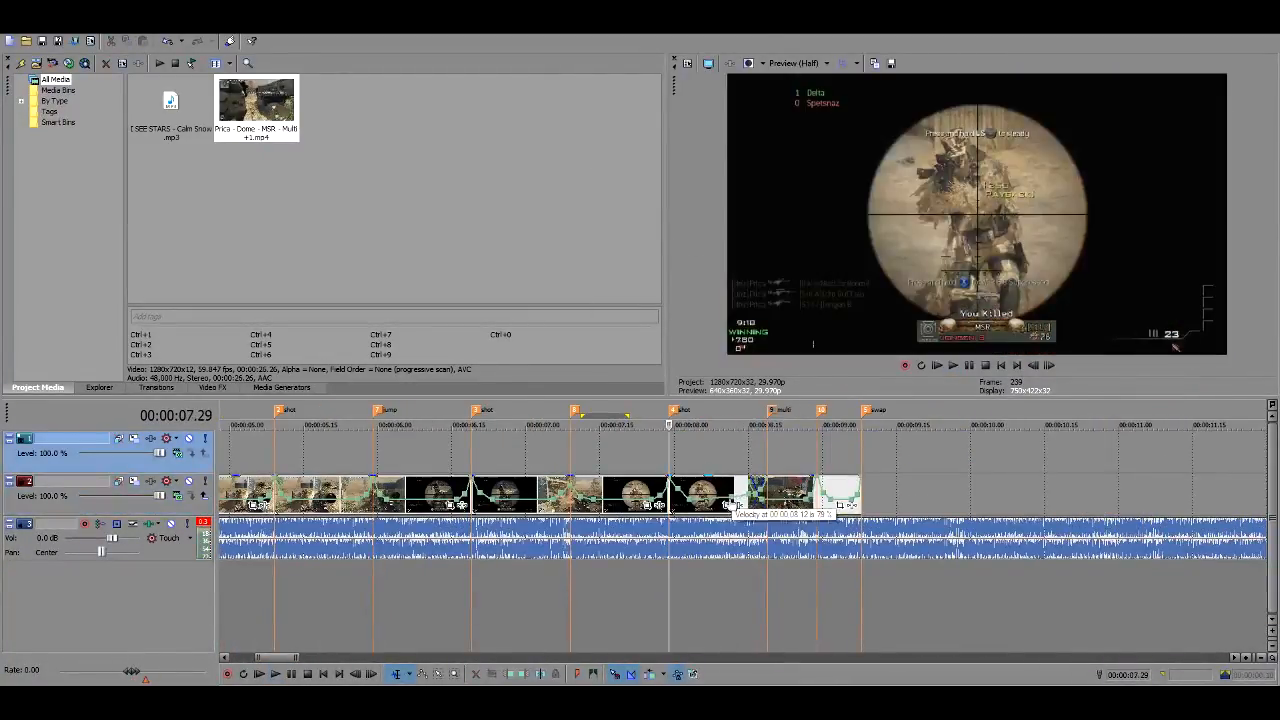
{"action": "key", "text": "space"}
- Add a fade-in to the start of the first gameplay piece and play the whole sequence from before it
{"action": "scroll", "coordinate": [427, 463], "scroll_direction": "down", "scroll_amount": 2}
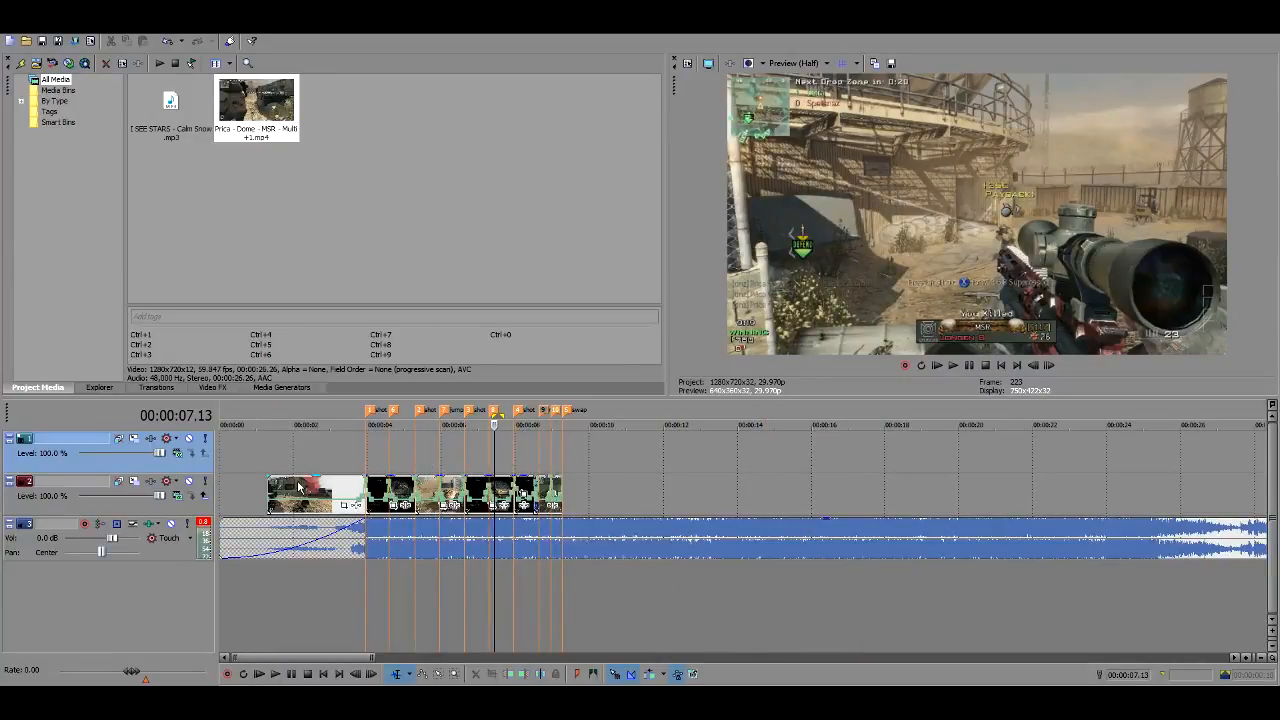
{"action": "left_click_drag", "start_coordinate": [268, 477], "coordinate": [296, 478]}
{"action": "left_click", "coordinate": [242, 466]}
{"action": "key", "text": "space"}
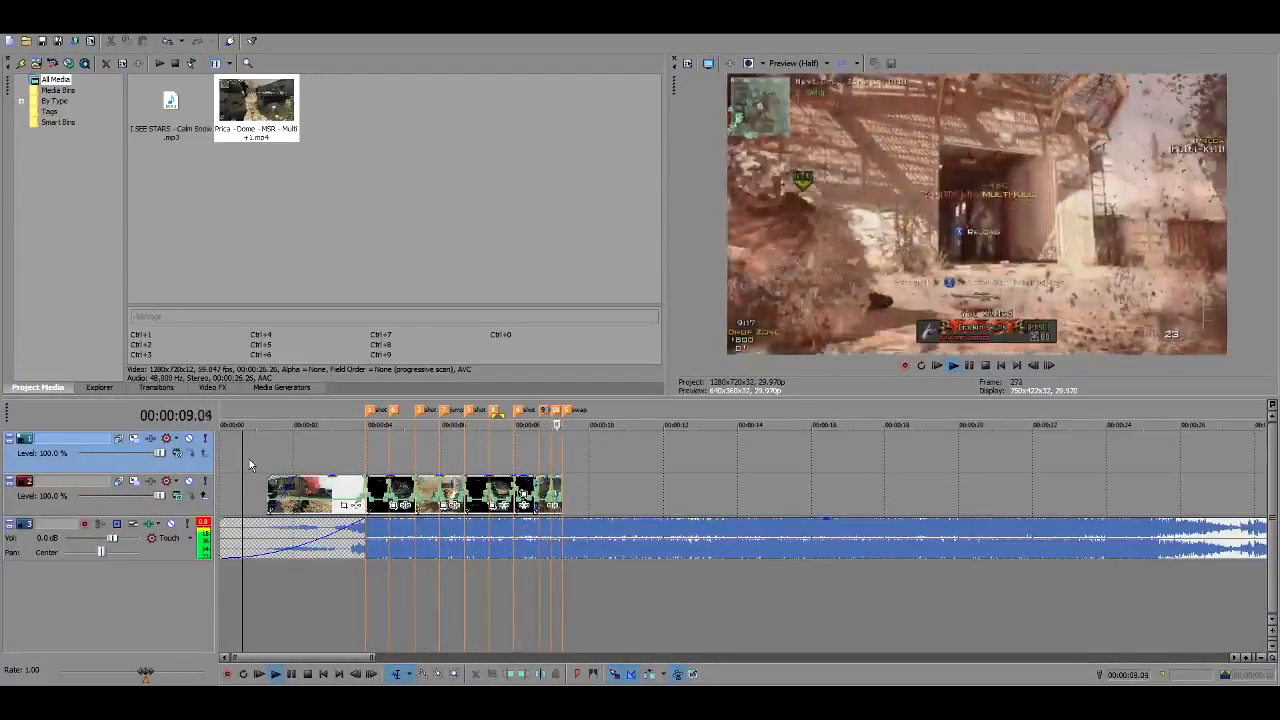
{"action": "key", "text": "space"}
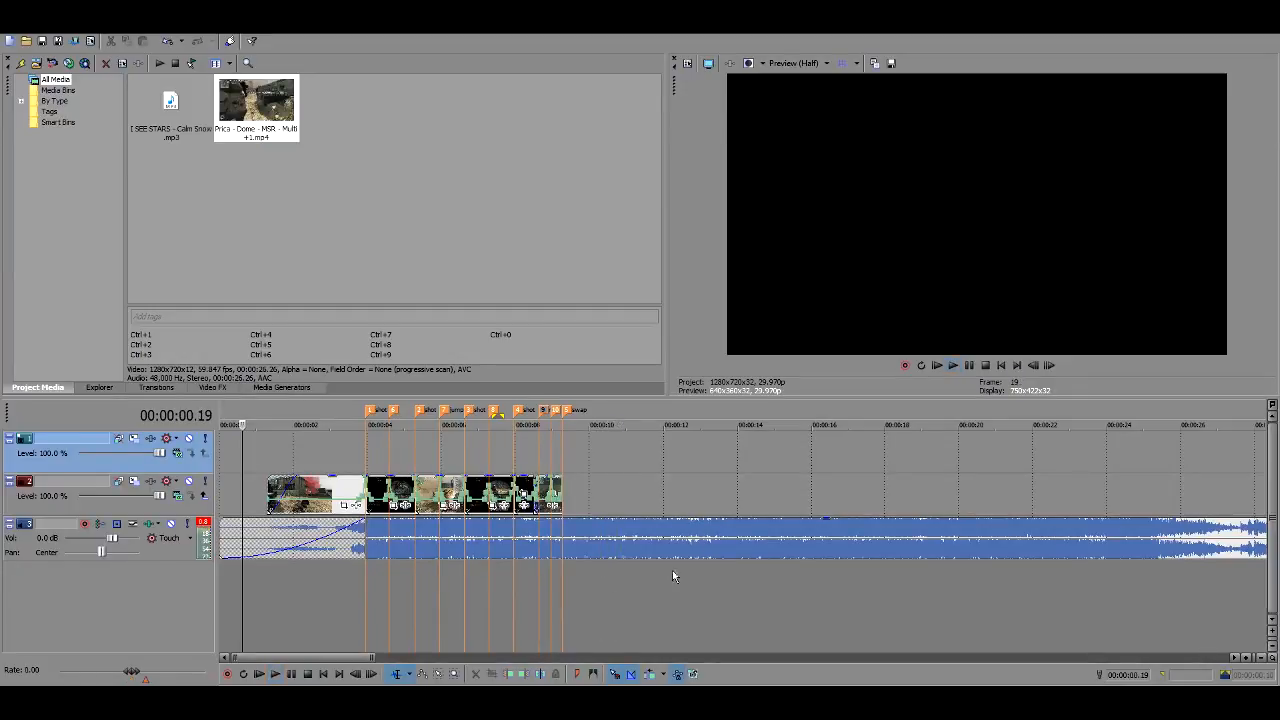
- Review the synced sequence at several points between the first gameplay piece and the swap marker, comparing the shots with their markers
{"action": "left_click", "coordinate": [455, 476]}
{"action": "left_click", "coordinate": [586, 490]}
{"action": "left_click", "coordinate": [551, 490]}
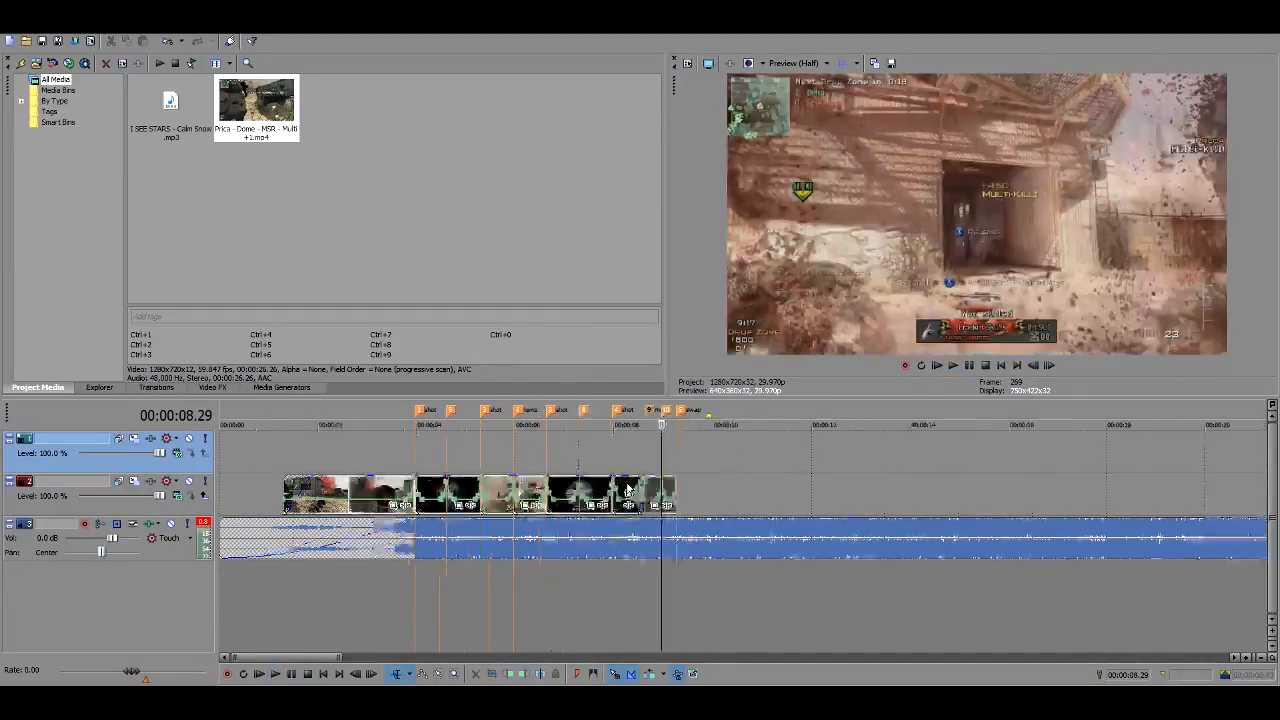
{"action": "left_click", "coordinate": [440, 465]}
{"action": "left_click", "coordinate": [391, 450]}
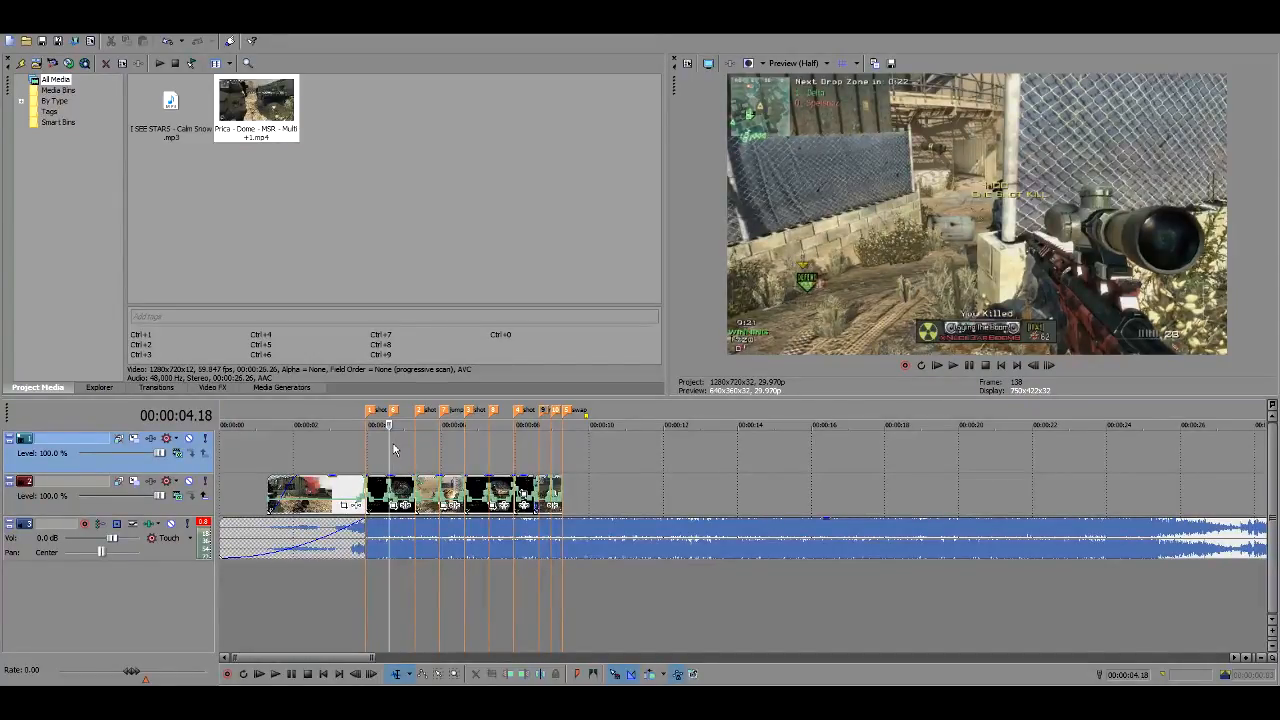
{"action": "left_click", "coordinate": [464, 452]}
{"action": "scroll", "coordinate": [575, 458], "scroll_direction": "up", "scroll_amount": 3}
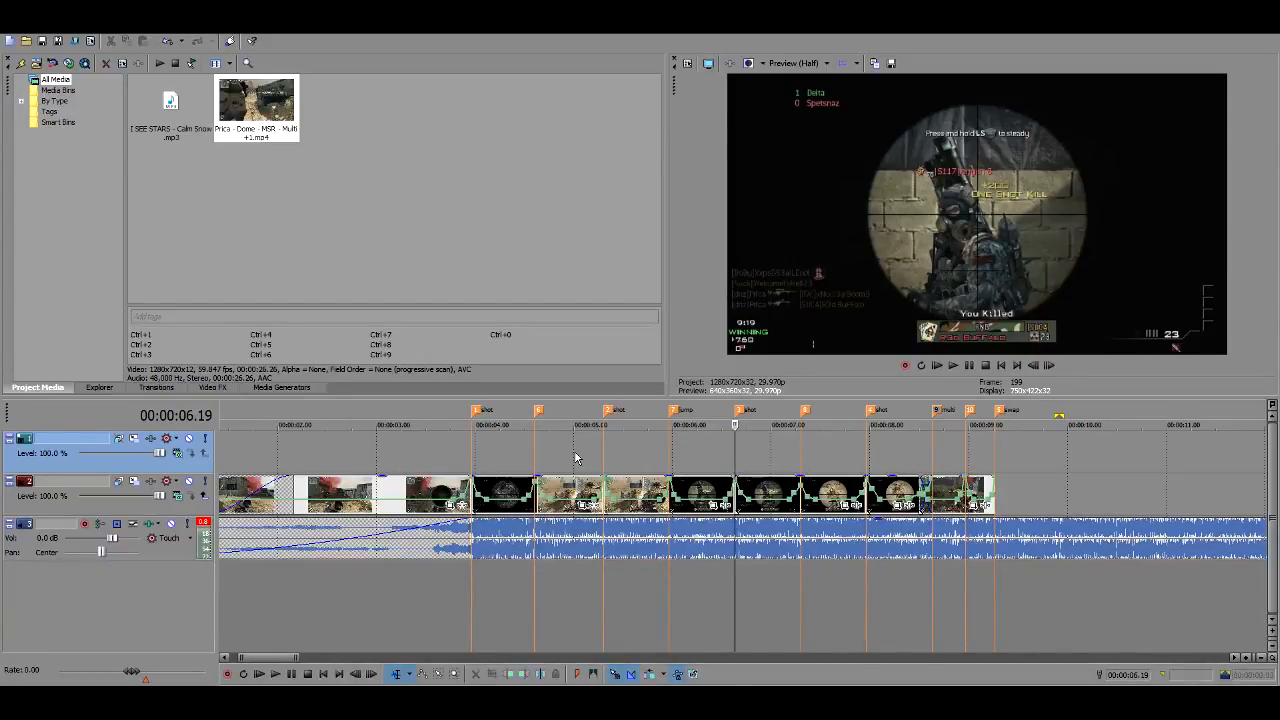
{"action": "left_click", "coordinate": [536, 428]}
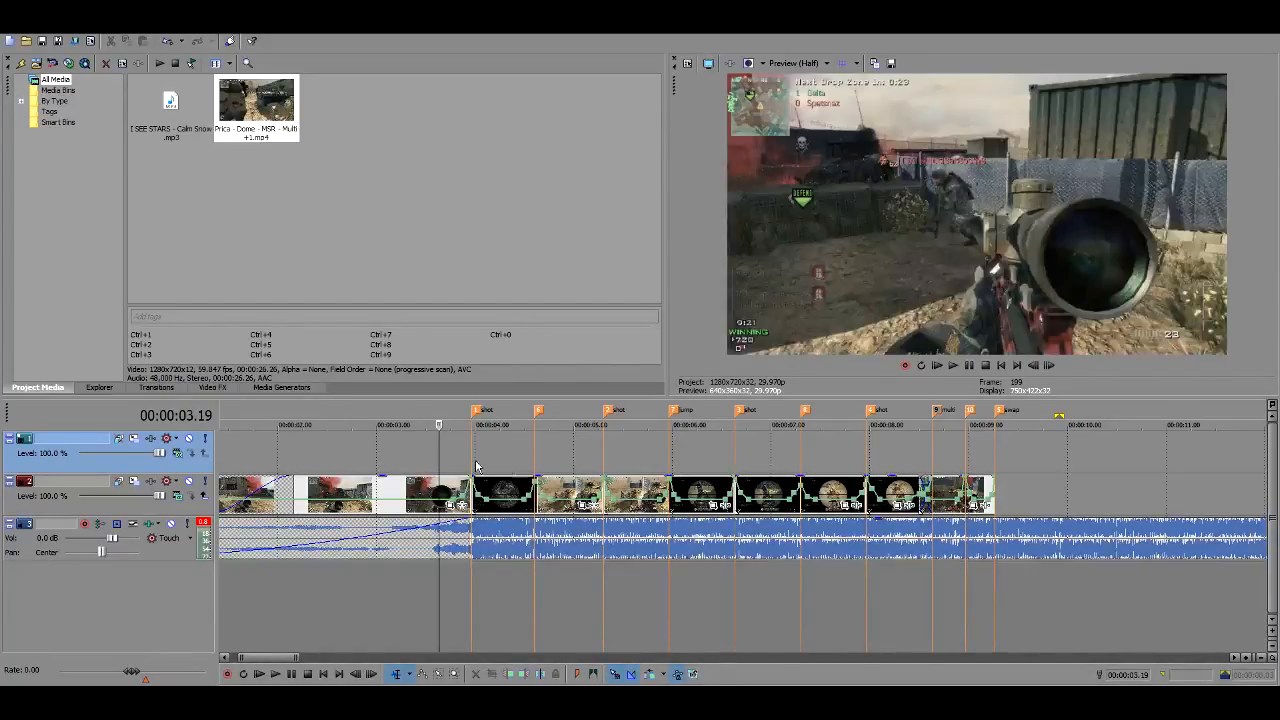
{"action": "scroll", "coordinate": [640, 503], "scroll_direction": "up", "scroll_amount": 3}
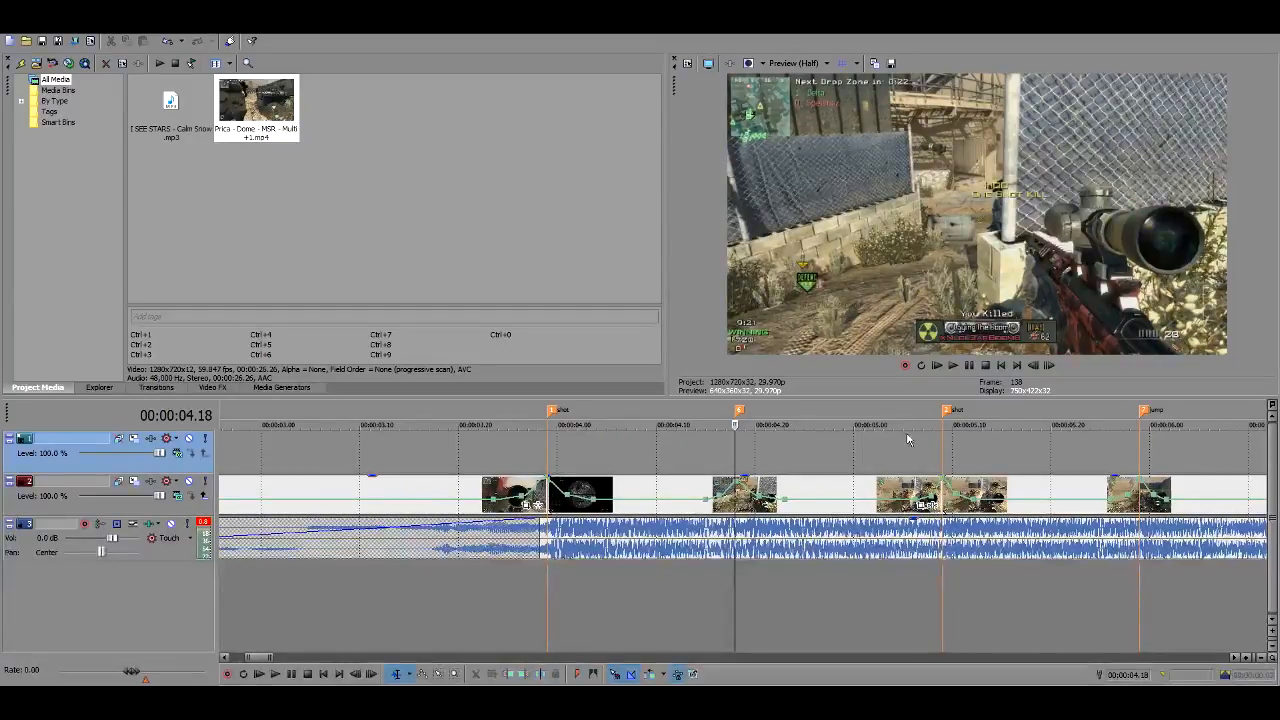
{"action": "scroll", "coordinate": [733, 487], "scroll_direction": "down", "scroll_amount": 3}
{"action": "left_click", "coordinate": [737, 434]}
{"action": "left_click", "coordinate": [810, 438]}
{"action": "left_click", "coordinate": [889, 437]}
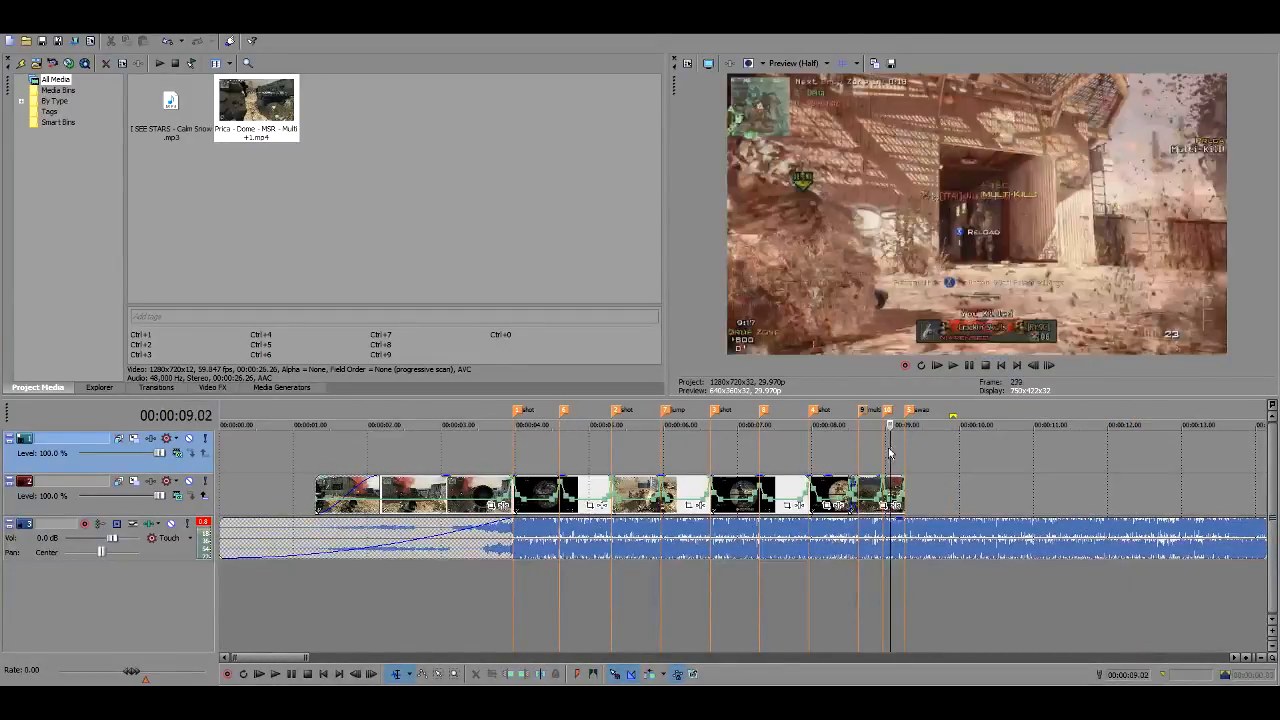
{"action": "scroll", "coordinate": [834, 478], "scroll_direction": "down", "scroll_amount": 3}
{"action": "scroll", "coordinate": [798, 492], "scroll_direction": "up", "scroll_amount": 4}
{"action": "scroll", "coordinate": [765, 492], "scroll_direction": "down", "scroll_amount": 2}
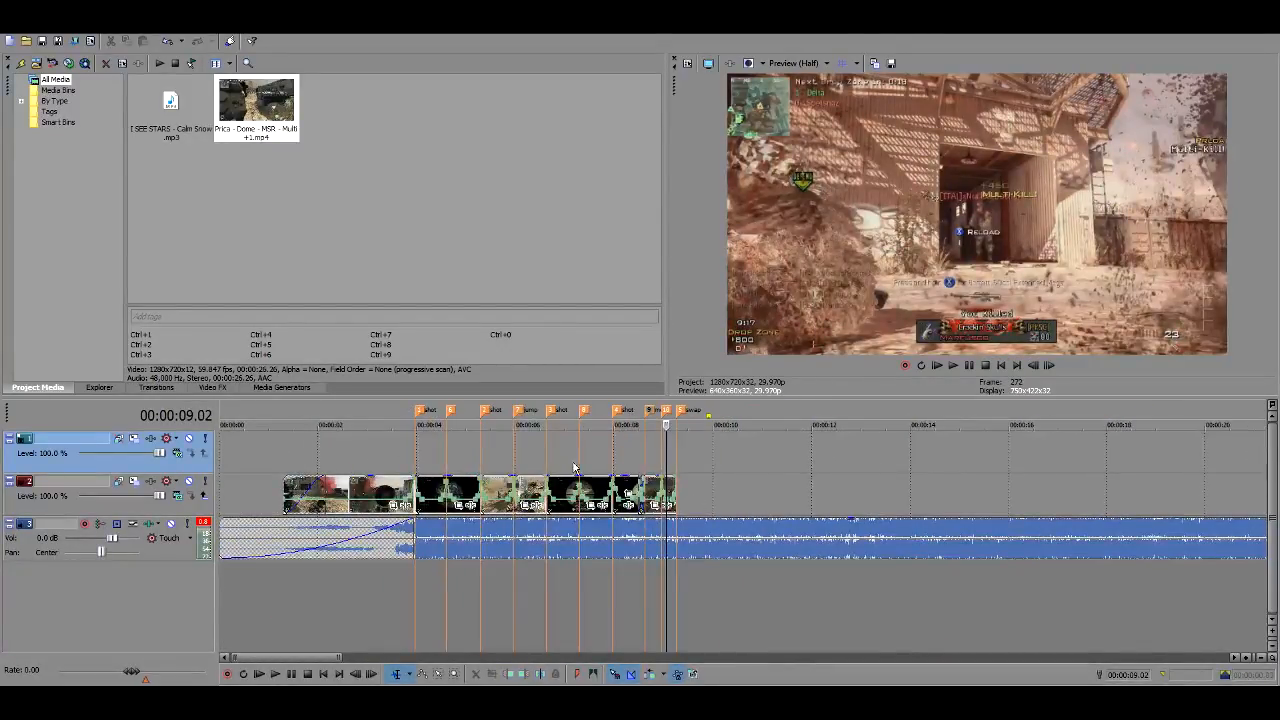
{"action": "left_click", "coordinate": [546, 460]}
{"action": "left_click", "coordinate": [482, 455]}
{"action": "left_click", "coordinate": [426, 455]}
{"action": "left_click", "coordinate": [373, 457]}
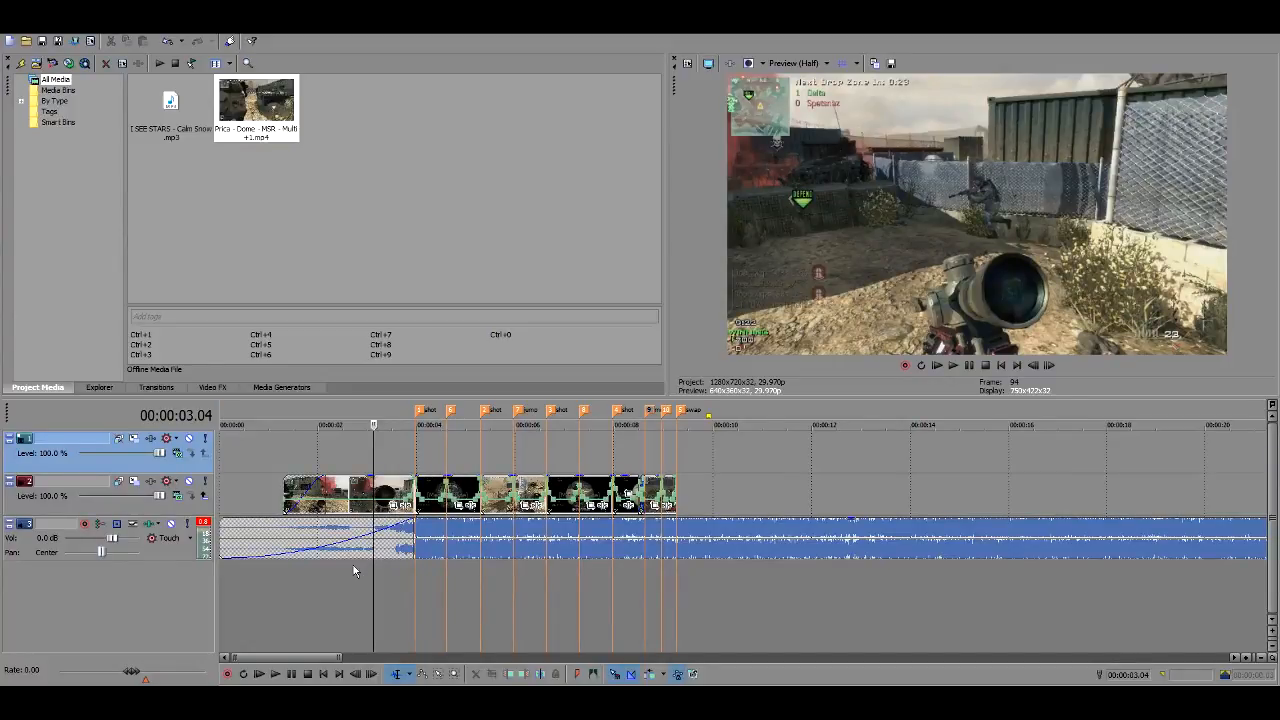
{"action": "left_click", "coordinate": [528, 588]}
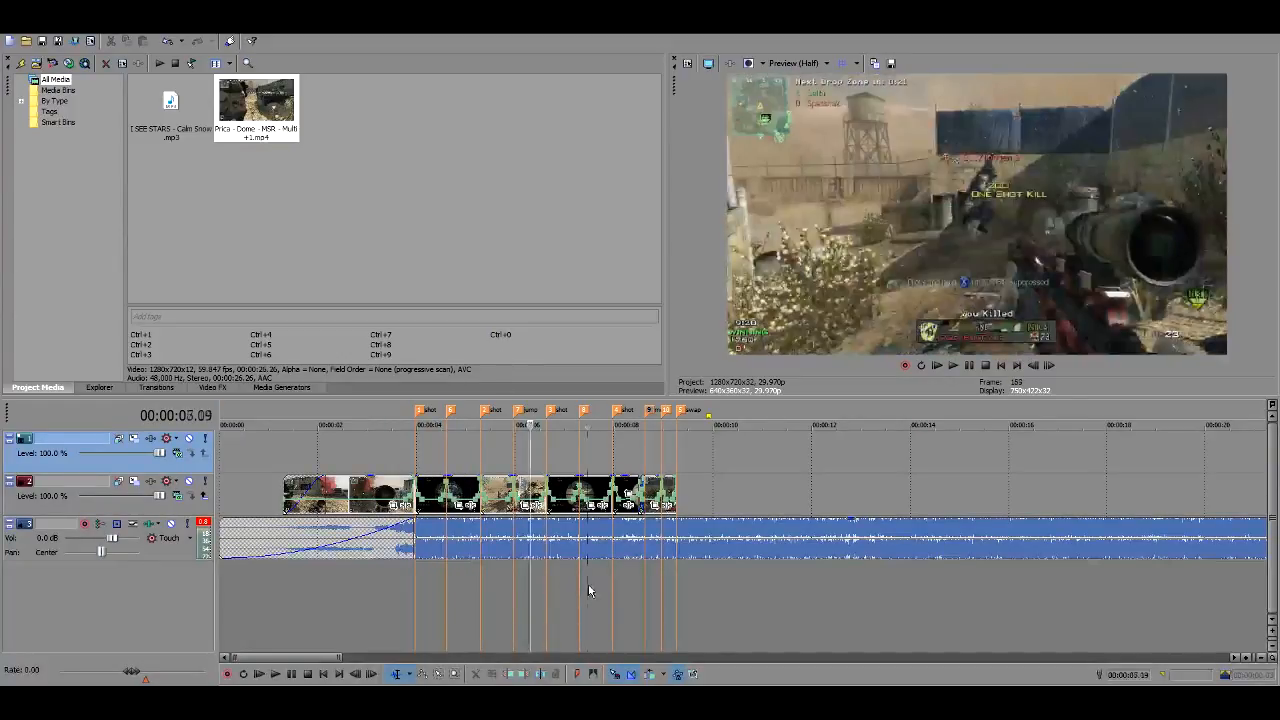
{"action": "left_click", "coordinate": [625, 596]}
{"action": "left_click", "coordinate": [652, 582]}
{"action": "left_click", "coordinate": [677, 579]}
{"action": "left_click", "coordinate": [670, 578]}
{"action": "left_click", "coordinate": [692, 582]}
{"action": "scroll", "coordinate": [700, 587], "scroll_direction": "up", "scroll_amount": 2}
{"action": "left_click", "coordinate": [550, 597]}
{"action": "left_click", "coordinate": [620, 596]}
{"action": "left_click", "coordinate": [574, 592]}
{"action": "left_click", "coordinate": [544, 588]}
{"action": "left_click", "coordinate": [491, 590]}
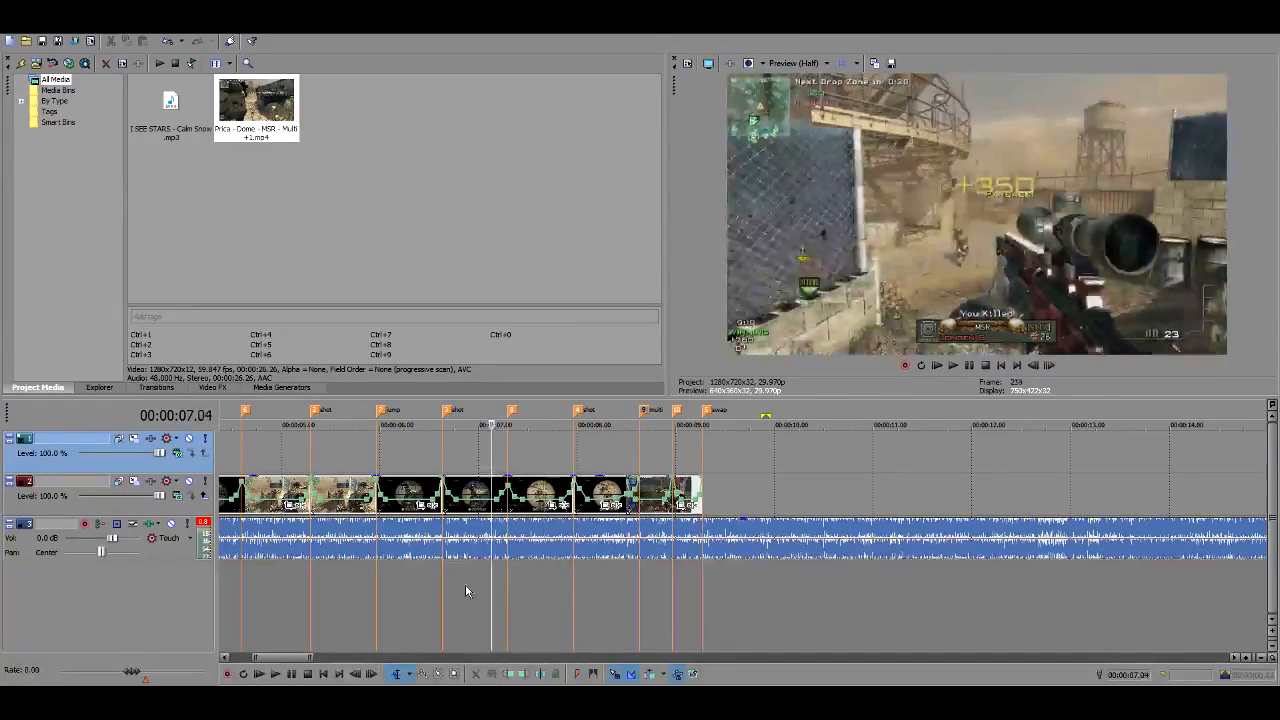
{"action": "left_click", "coordinate": [466, 582]}
{"action": "left_click", "coordinate": [475, 579]}
{"action": "left_click", "coordinate": [418, 580]}
{"action": "left_click", "coordinate": [397, 585]}
{"action": "left_click", "coordinate": [405, 586]}
{"action": "left_click", "coordinate": [333, 581]}
{"action": "scroll", "coordinate": [517, 592], "scroll_direction": "down", "scroll_amount": 3}
{"action": "scroll", "coordinate": [517, 592], "scroll_direction": "up", "scroll_amount": 3}
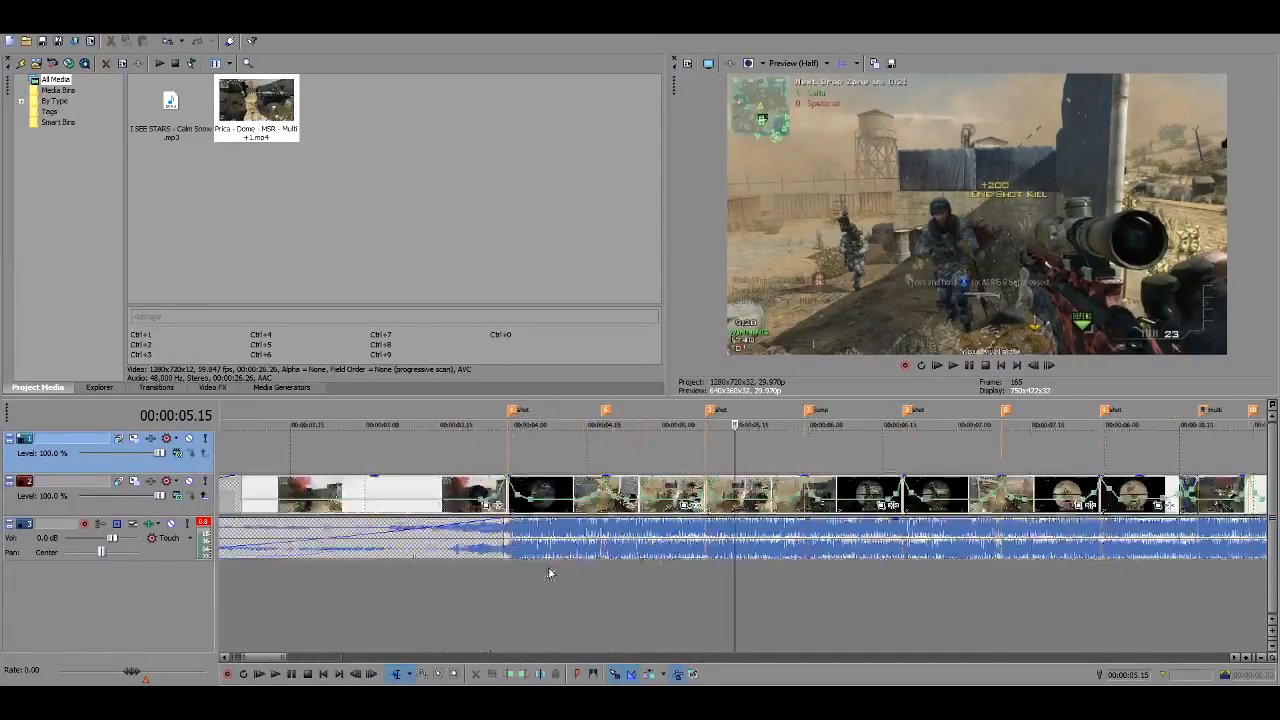
{"action": "left_click", "coordinate": [562, 590]}
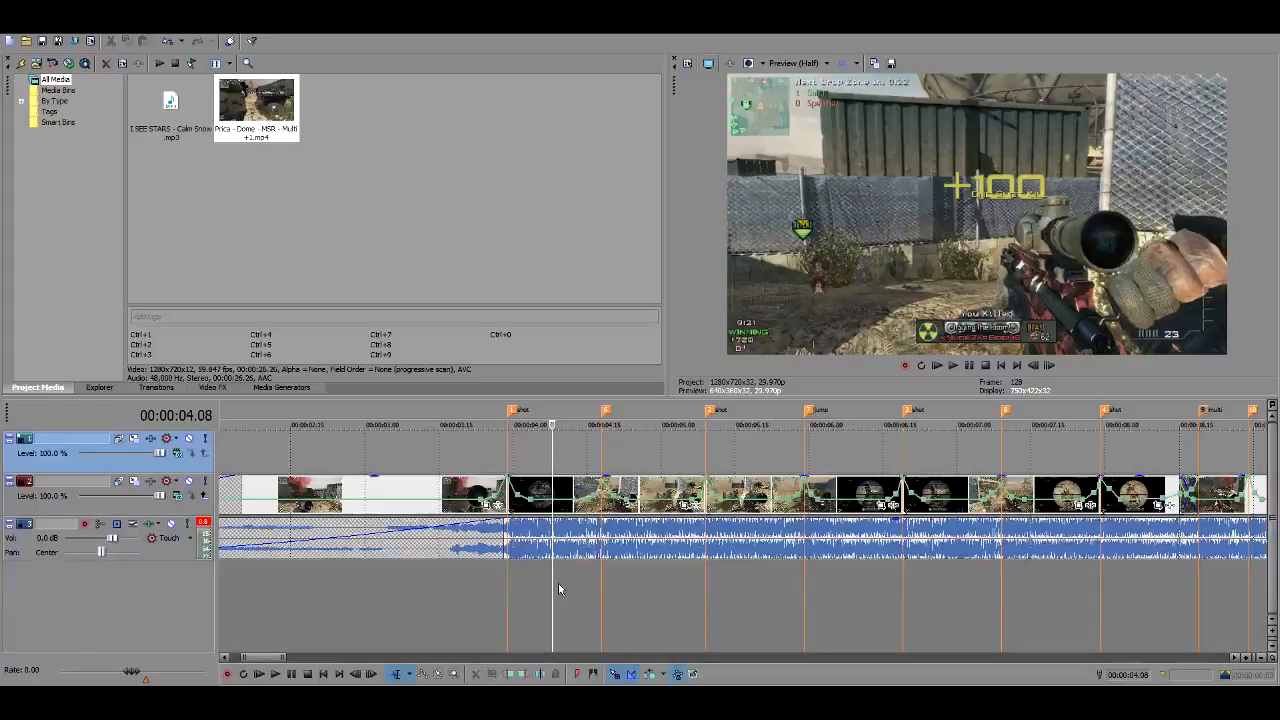